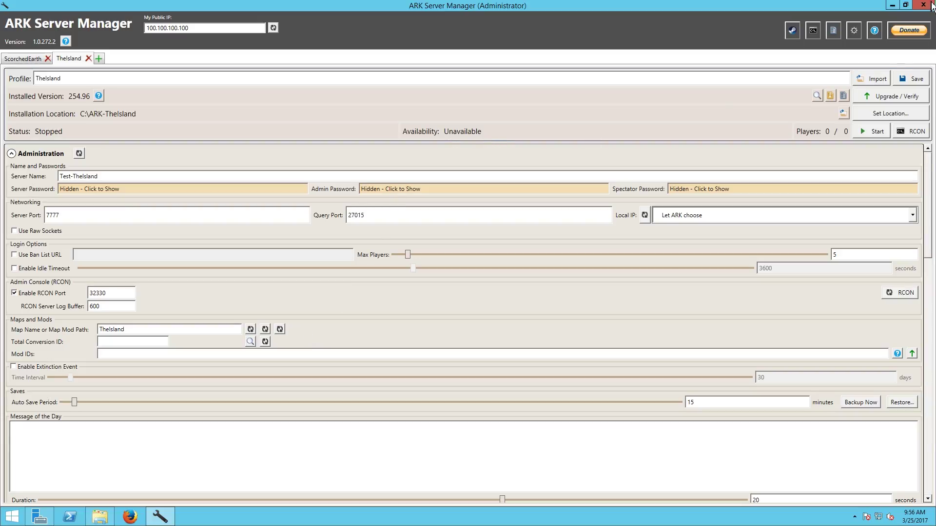
Step: Open GameUserSettings.ini for editing from C:\ARK-TheIsland-Test\ShooterGame\Saved\Config\WindowsServer
left_click(892, 7)
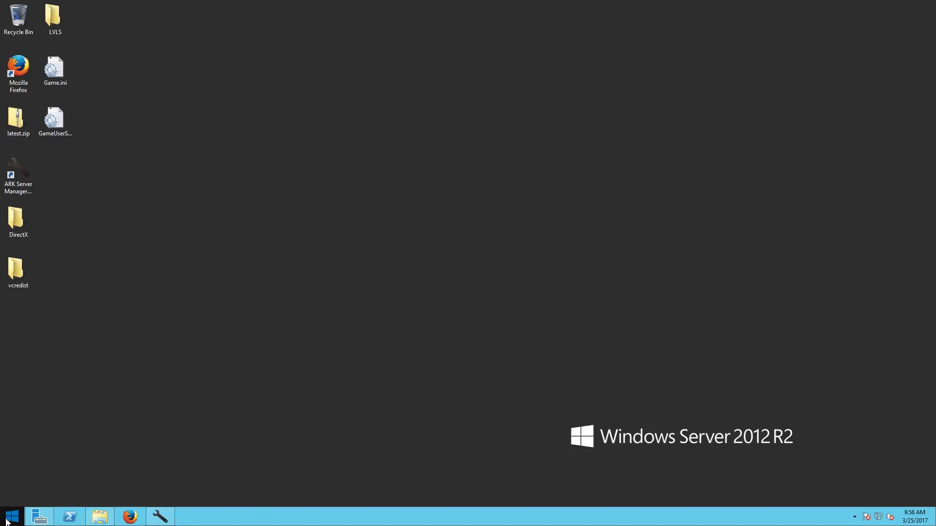
left_click(101, 518)
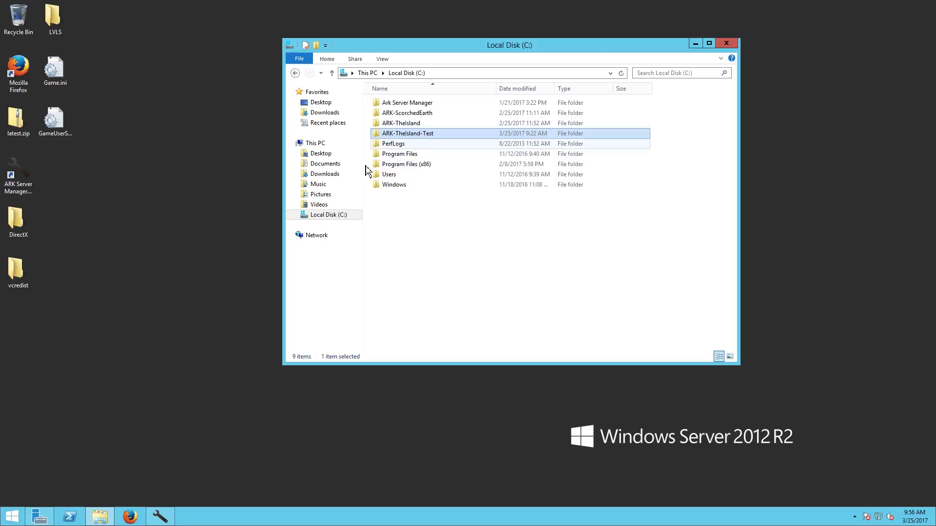
double_click(412, 134)
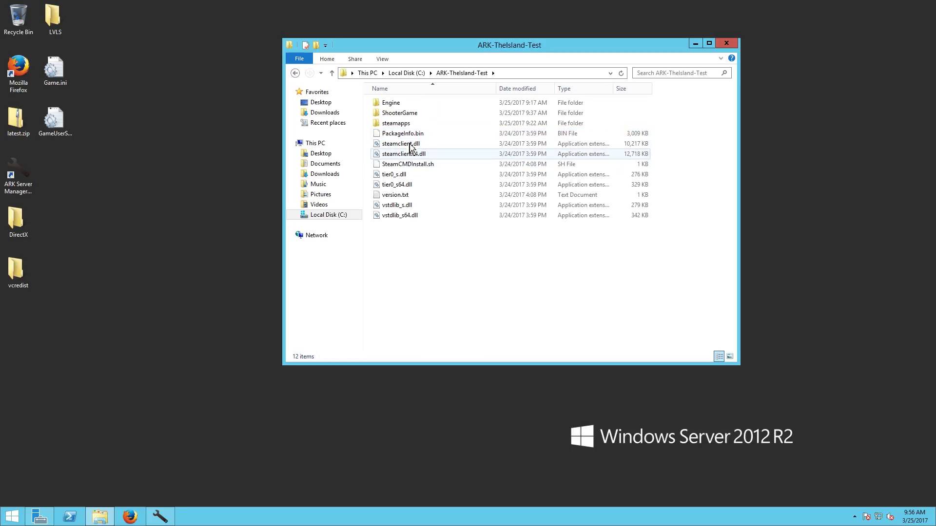
double_click(400, 114)
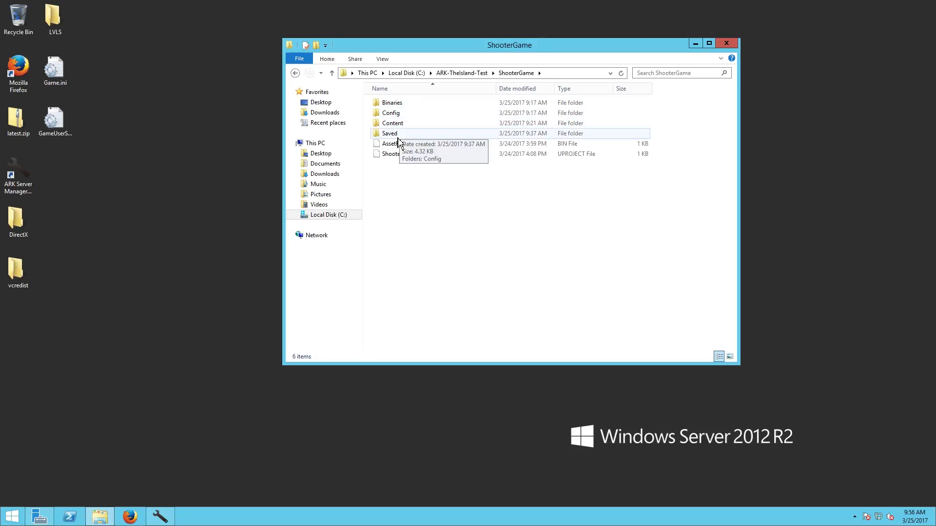
double_click(396, 134)
double_click(397, 102)
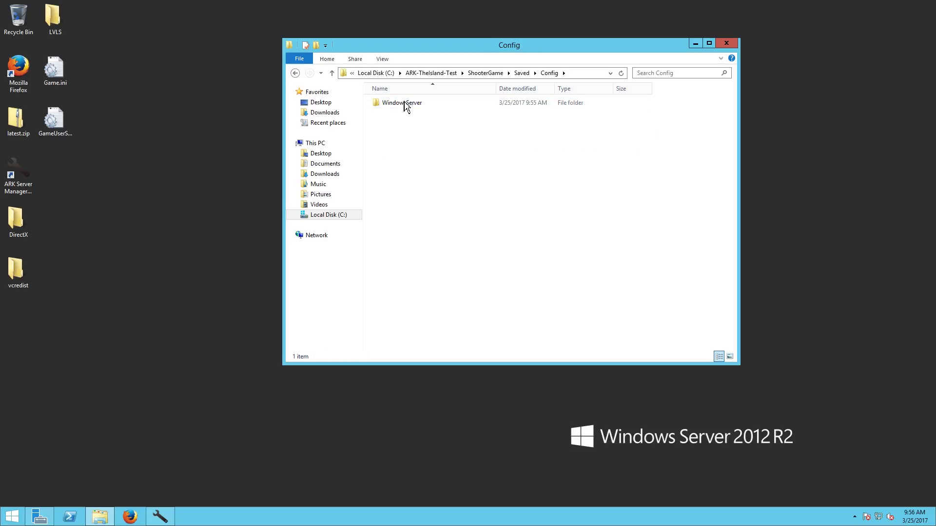
double_click(405, 104)
right_click(409, 119)
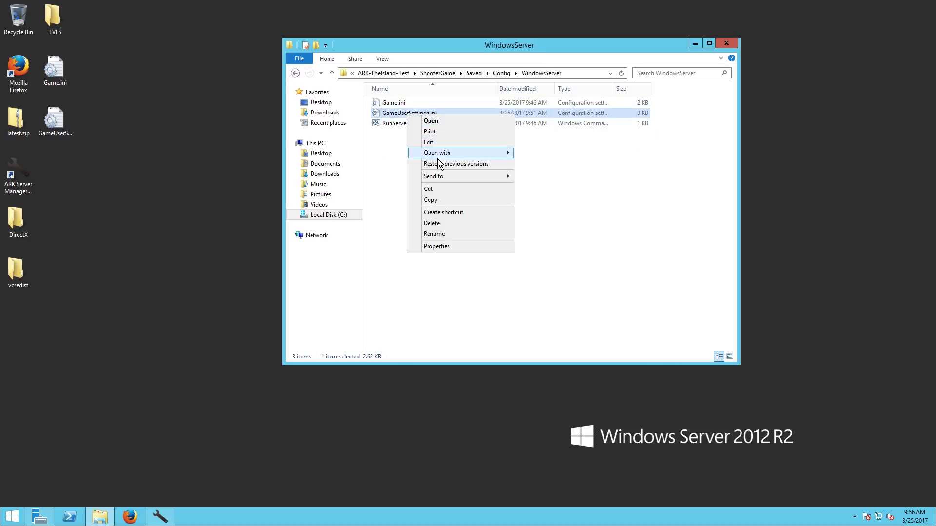
left_click(439, 142)
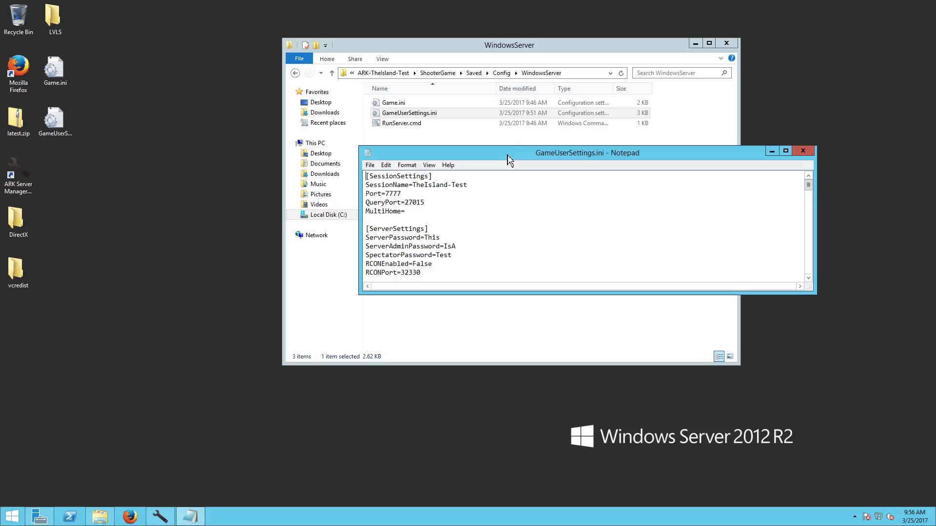
Step: Examine the session name, port and password lines in GameUserSettings.ini and close the file without editing it
left_click_drag(508, 155, 512, 103)
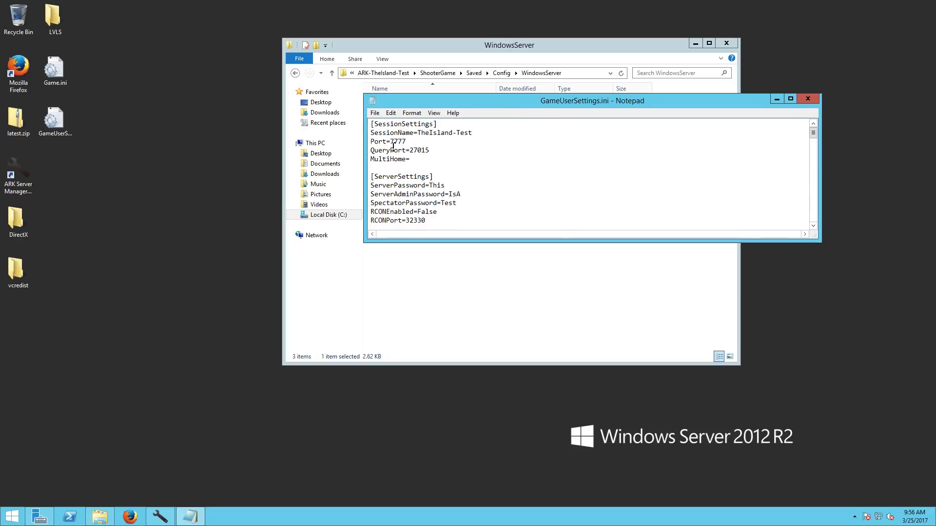
left_click_drag(487, 141, 421, 133)
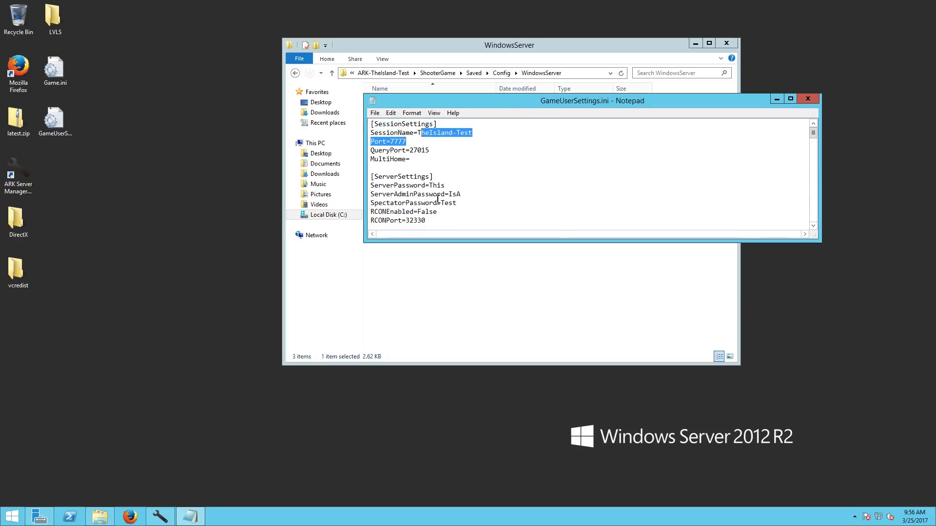
left_click_drag(486, 210, 395, 186)
left_click(477, 180)
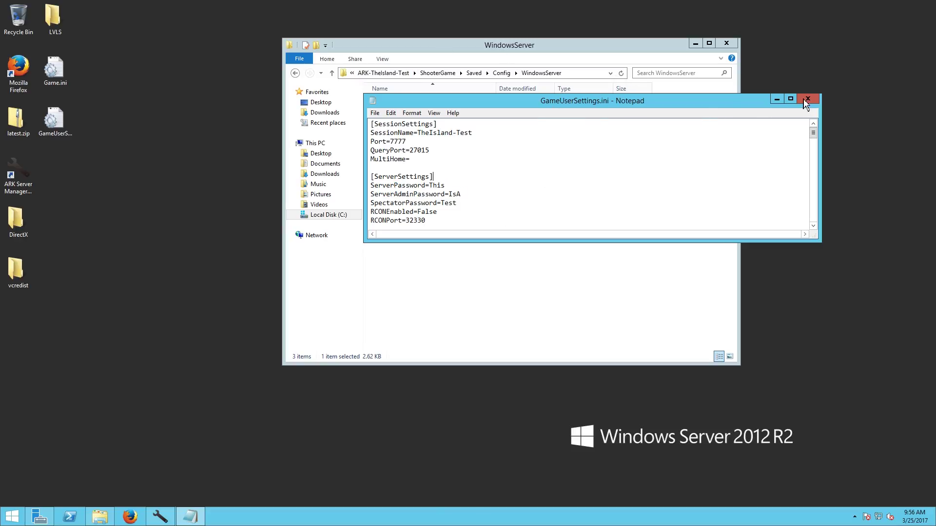
left_click_drag(737, 103, 641, 117)
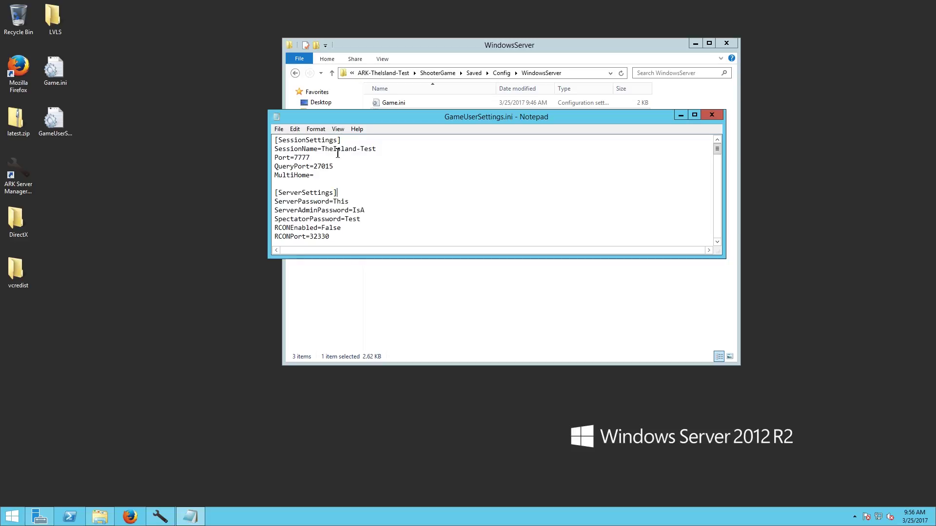
left_click(711, 115)
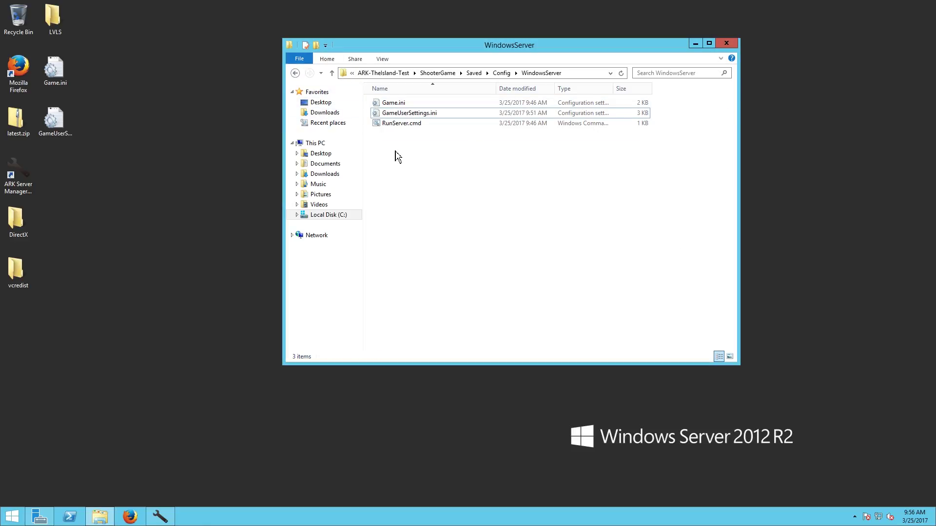
Step: Return to the ShooterGame folder of ARK-TheIsland-Test and locate its Saved folder
left_click(295, 73)
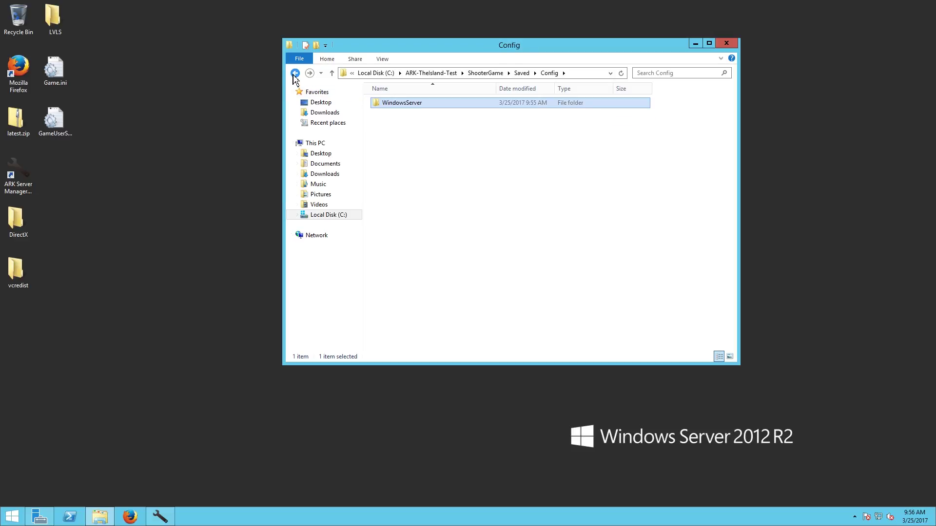
left_click(295, 73)
left_click(294, 73)
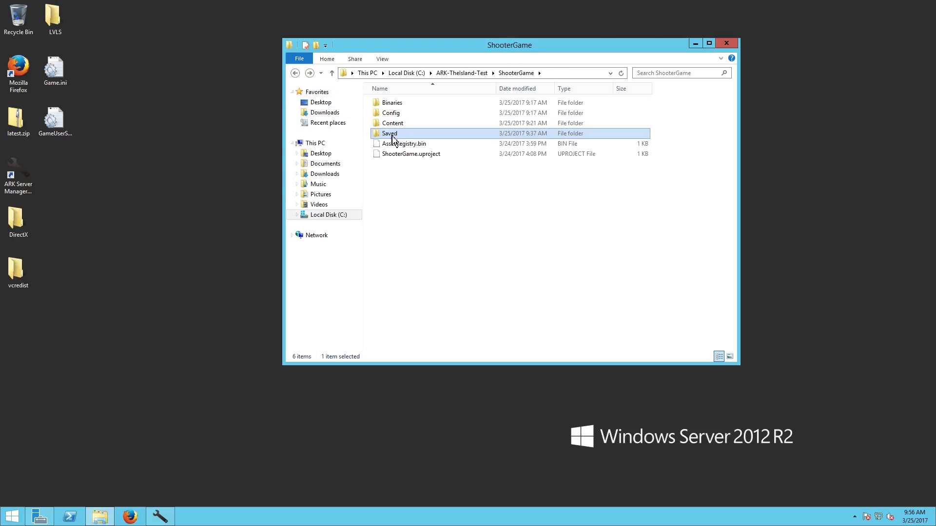
left_click(390, 136)
left_click(413, 136)
left_click(412, 136)
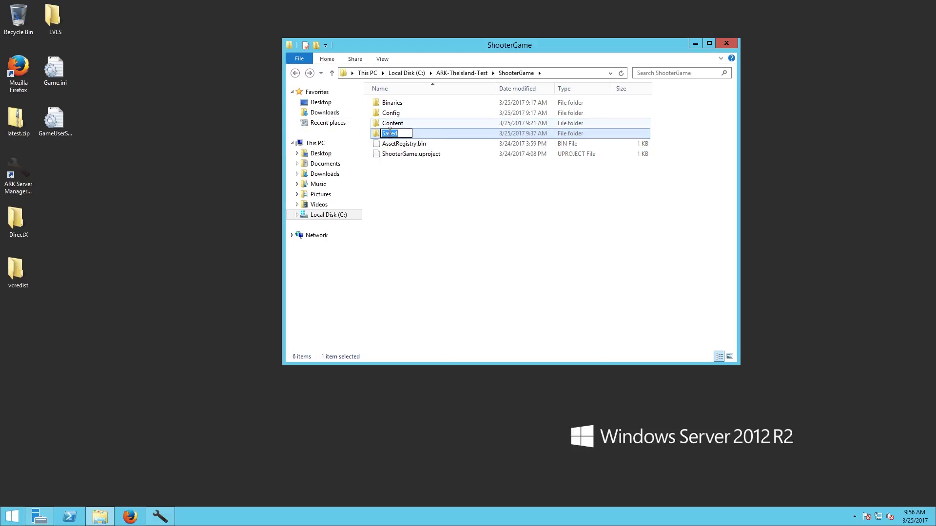
left_click(451, 184)
left_click(399, 137)
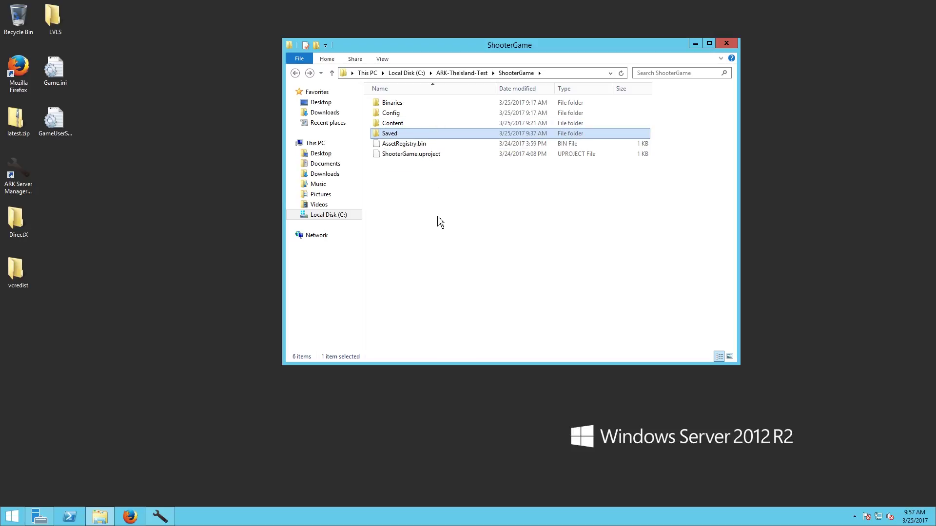
left_click(183, 139)
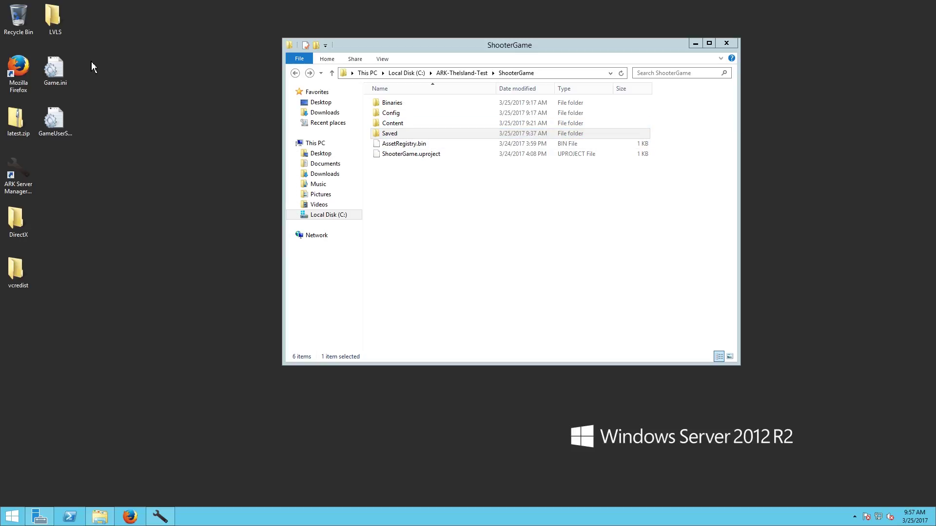
left_click_drag(91, 61, 86, 113)
Step: Copy the Saved folder from C:\ARK-TheIsland-Test\ShooterGame to the desktop and line it up with the other desktop items
left_click(295, 79)
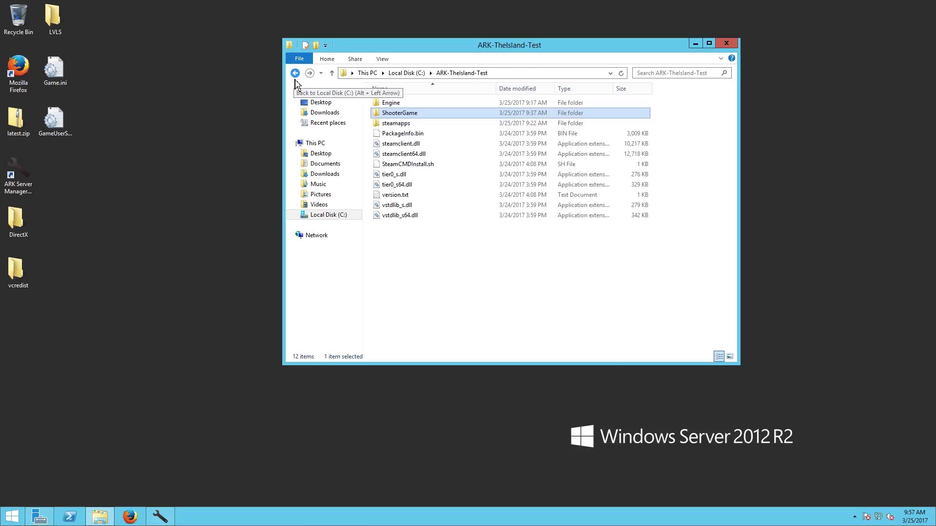
left_click(295, 80)
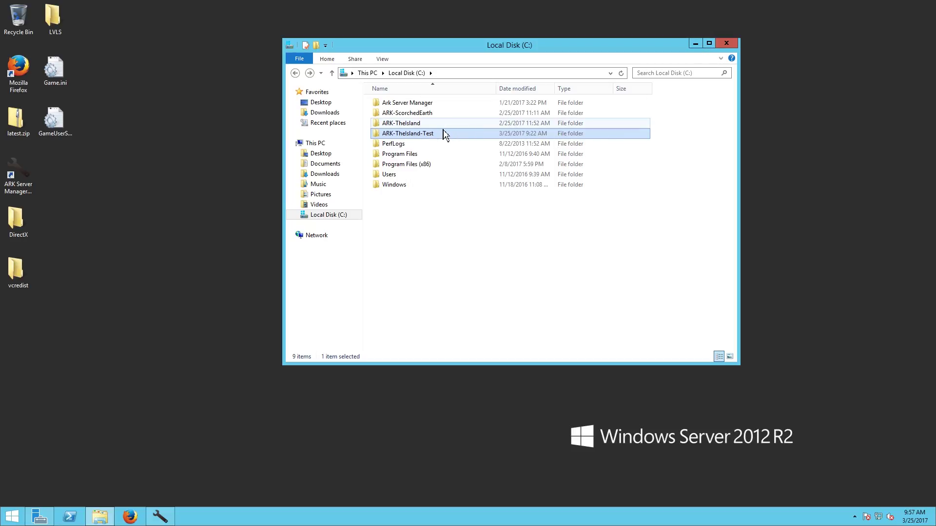
double_click(422, 139)
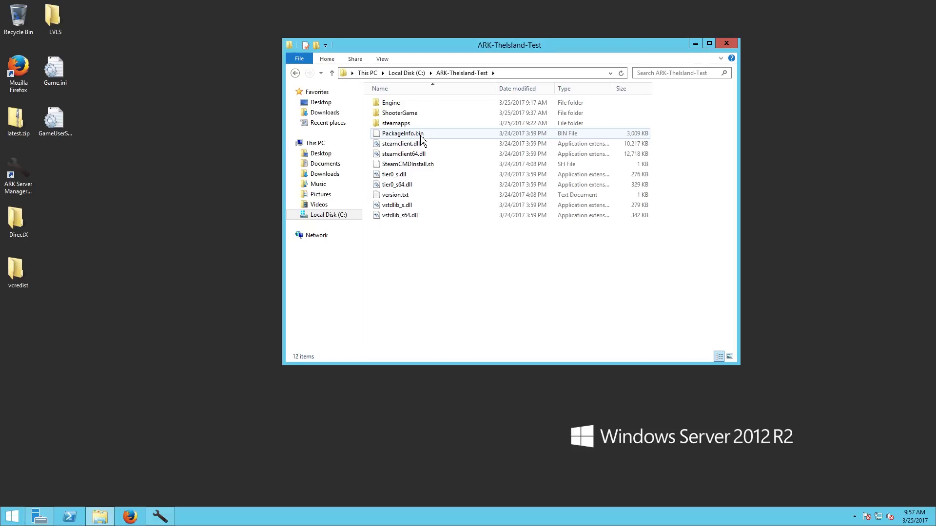
double_click(397, 115)
right_click(396, 136)
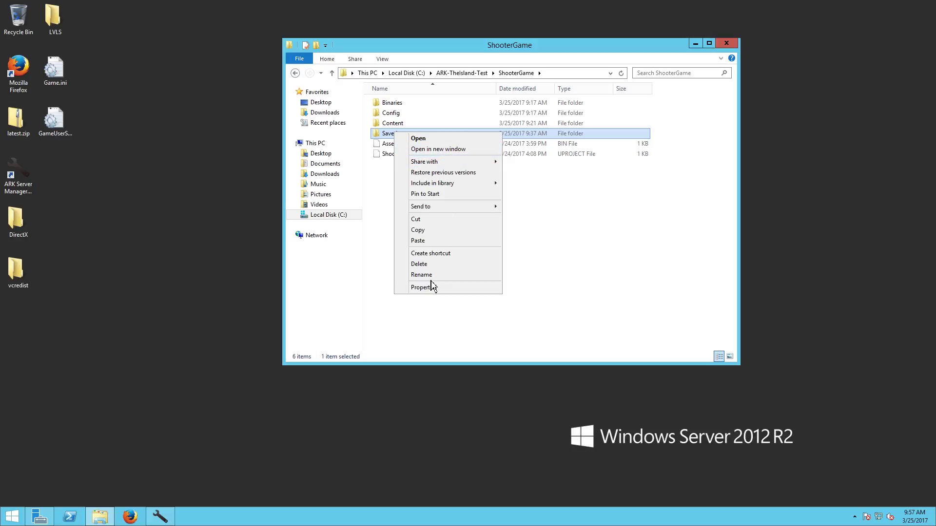
left_click(428, 234)
right_click(125, 204)
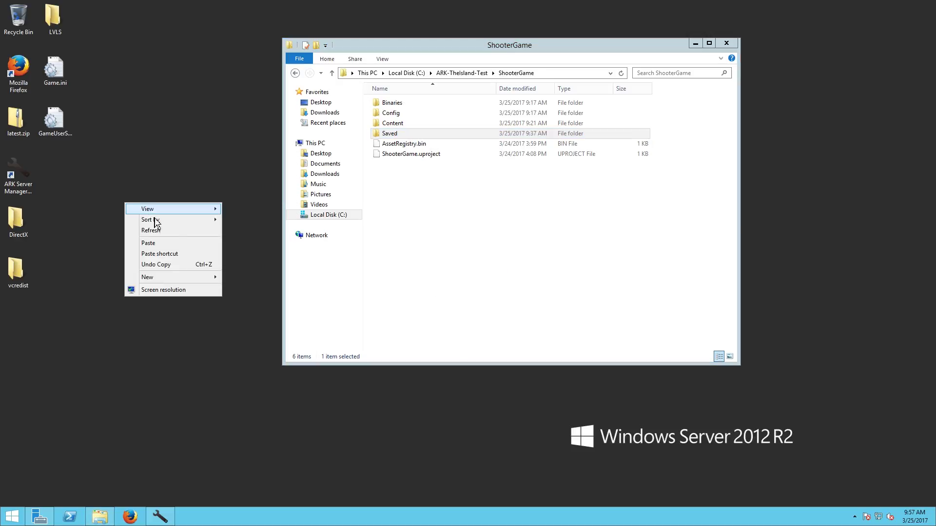
left_click(155, 243)
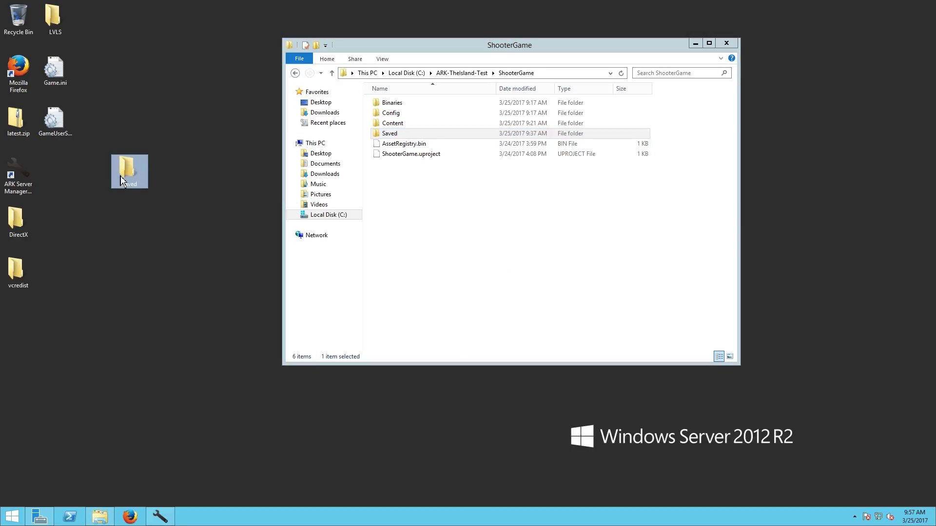
left_click_drag(132, 172, 68, 171)
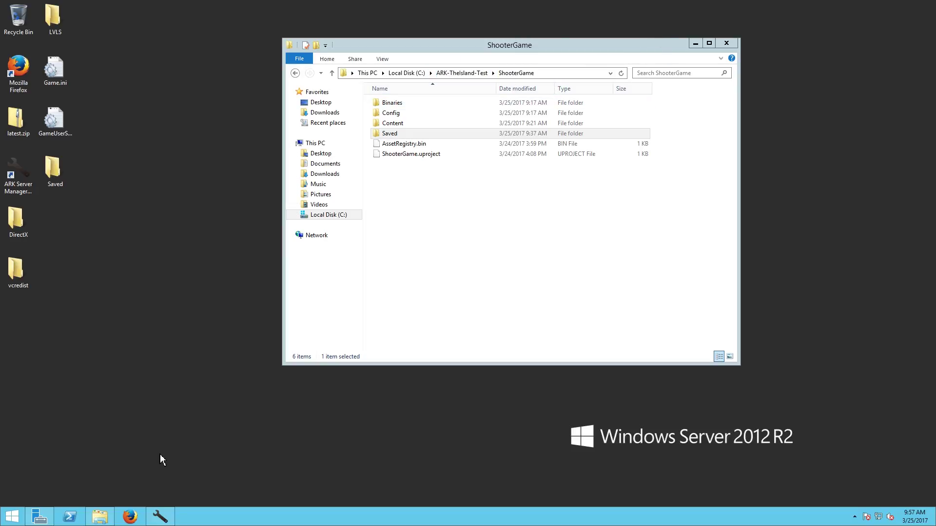
Step: Switch to ARK Server Manager and add a new server profile named TheIsland-test
left_click(166, 517)
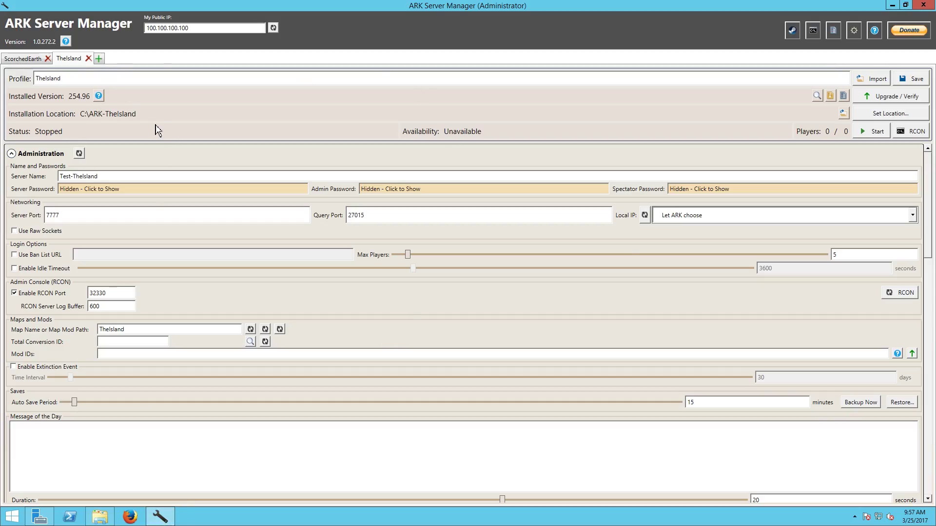
left_click(99, 58)
left_click_drag(88, 79, 2, 82)
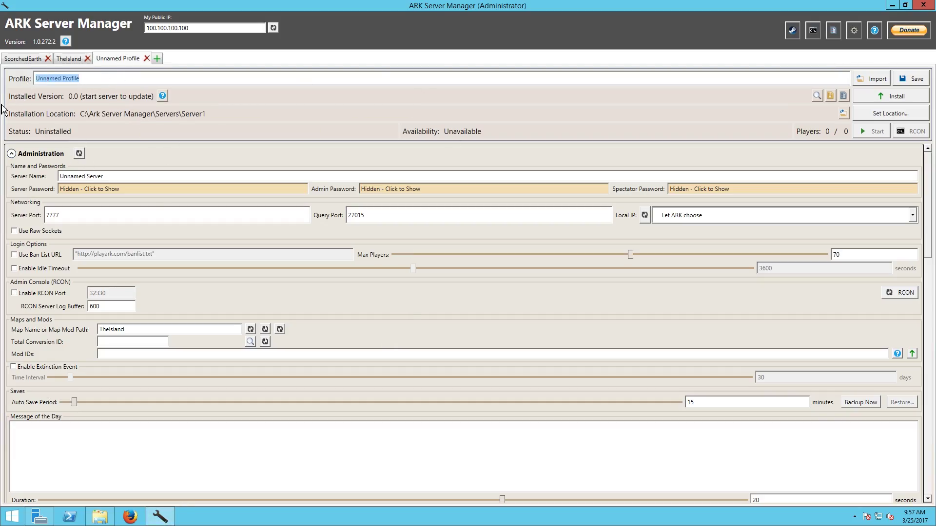
type("TH")
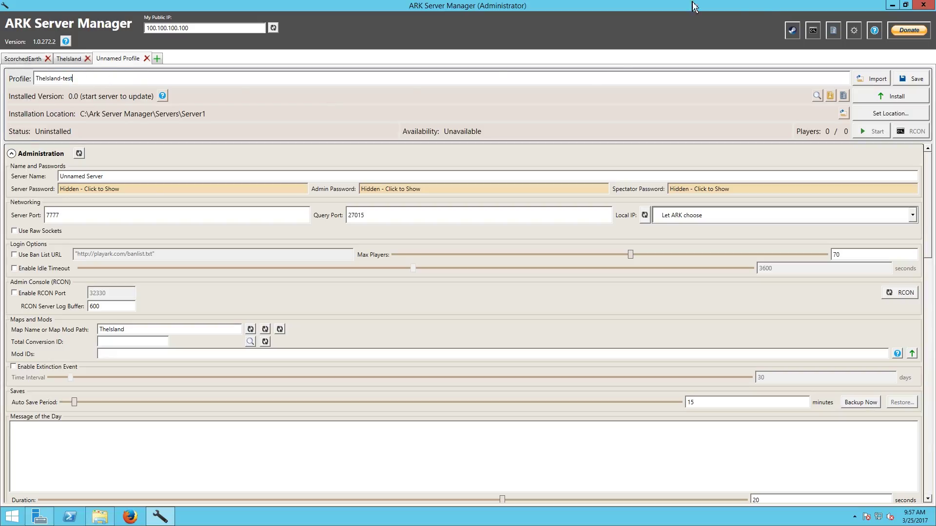
Step: Set the new profile's installation location to C:\ARK-TheIsland-Test
left_click(884, 115)
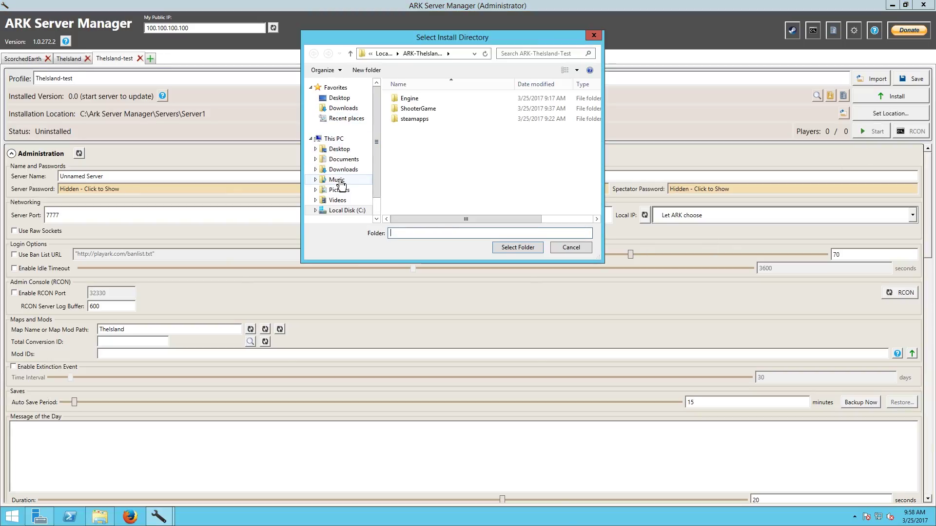
left_click(385, 54)
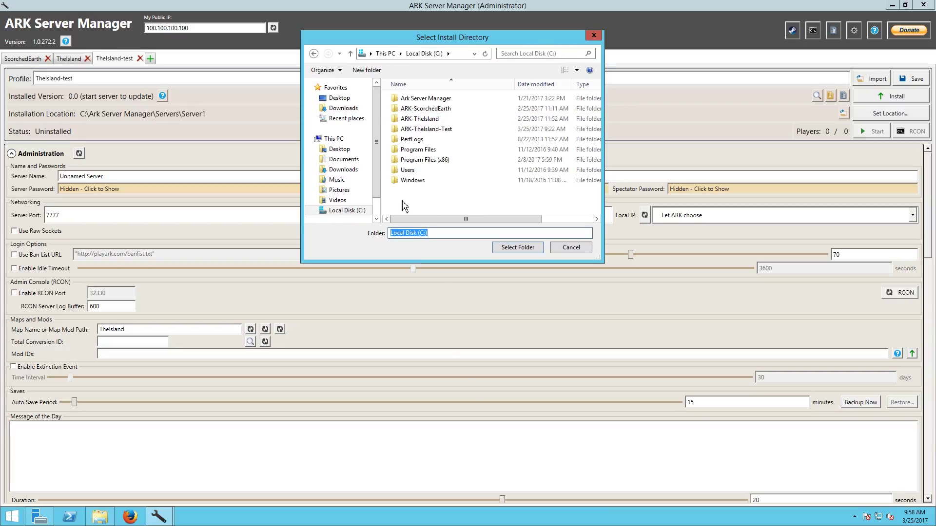
left_click(327, 213)
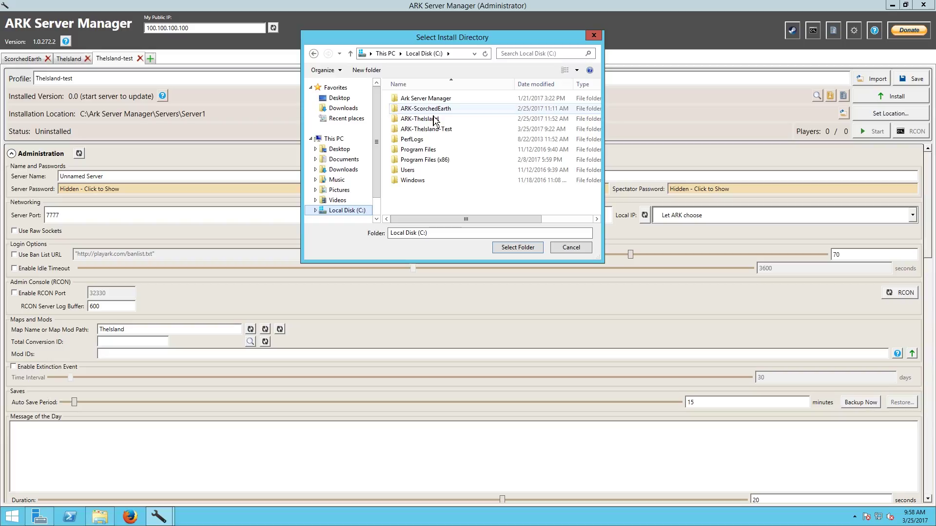
double_click(435, 130)
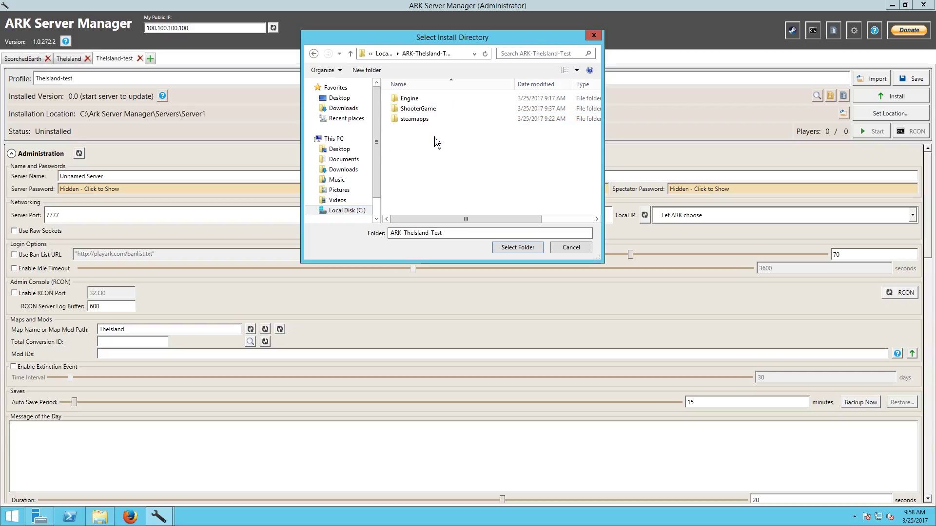
left_click(426, 109)
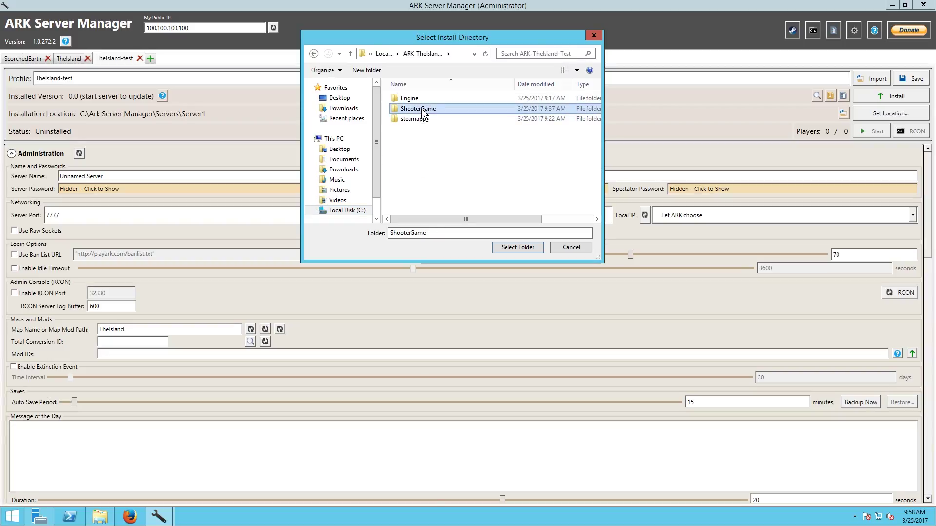
left_click(423, 160)
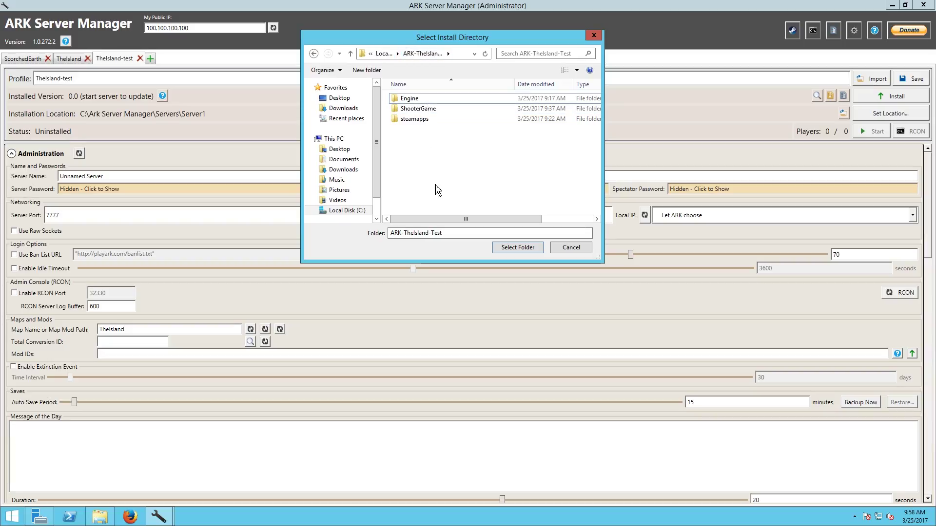
left_click(507, 247)
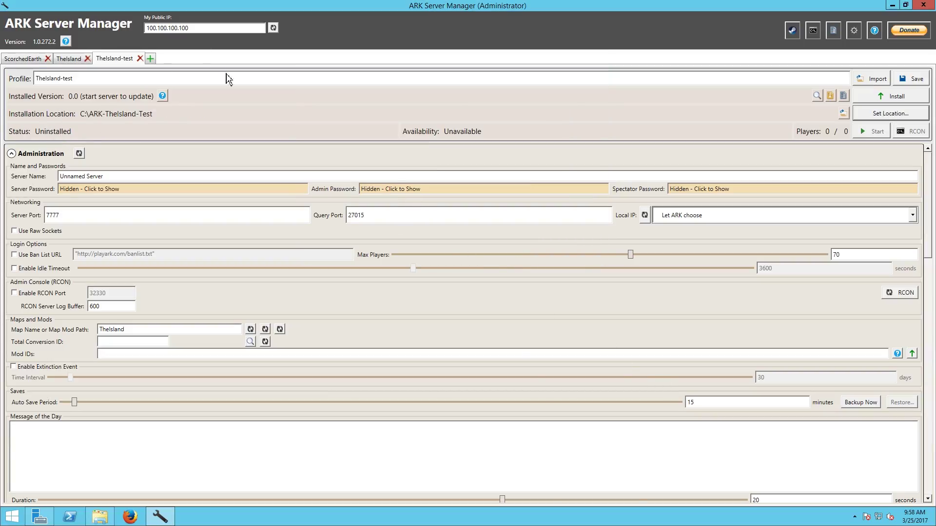
Step: Reveal the TheIsland-test profile's server, admin and spectator passwords for checking, and close ARK Server Manager
left_click(202, 189)
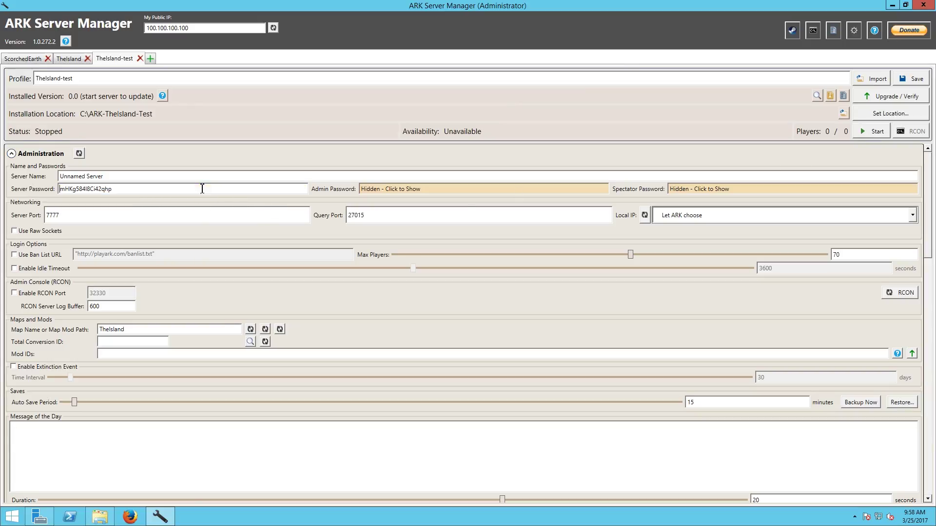
left_click(466, 189)
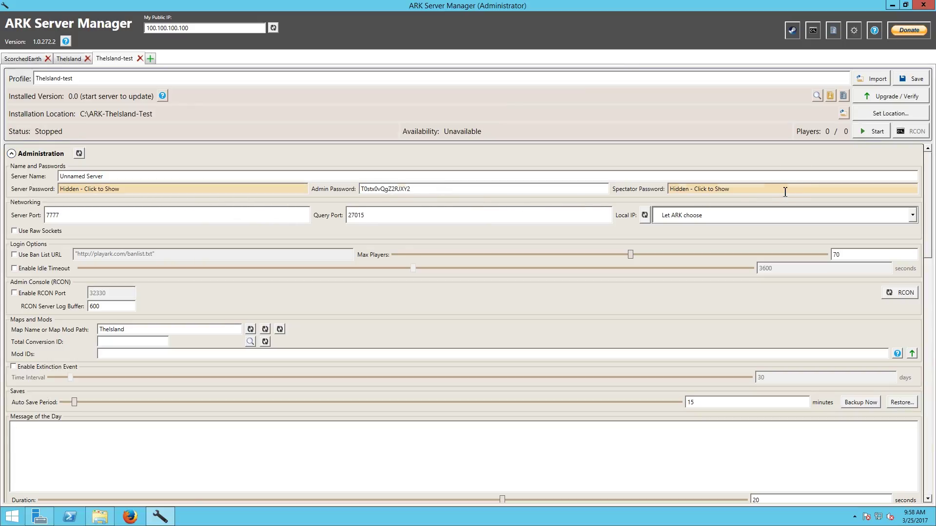
left_click(792, 188)
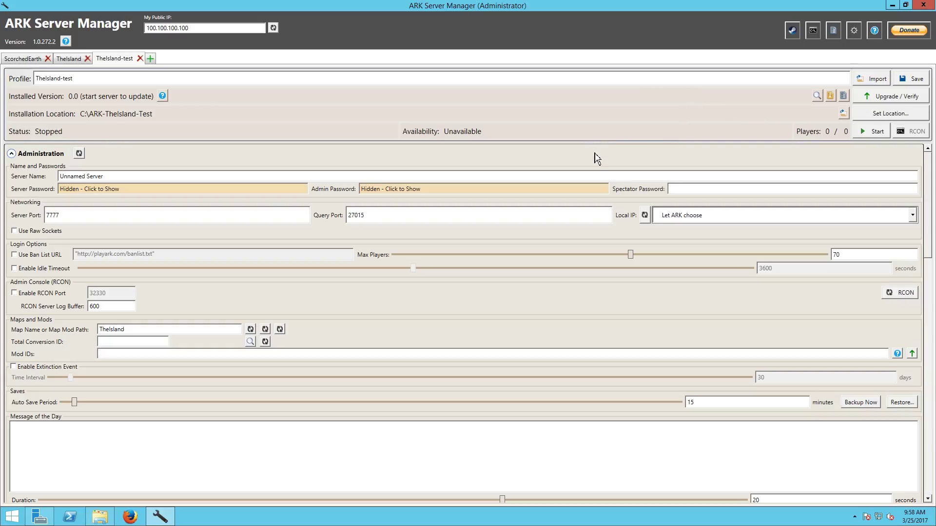
left_click(924, 5)
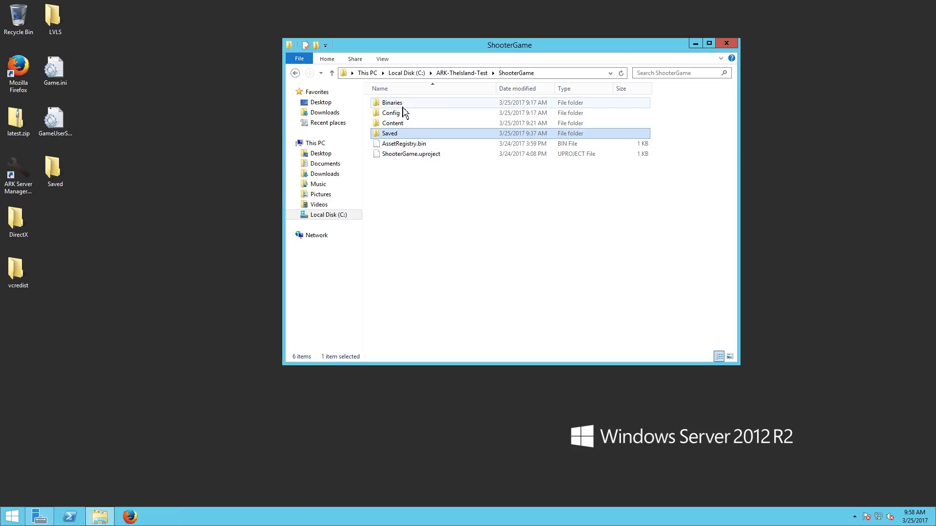
Step: Open GameUserSettings.ini from Saved\Config\WindowsServer of ARK-TheIsland-Test, examine its session and server settings, and close it
double_click(400, 135)
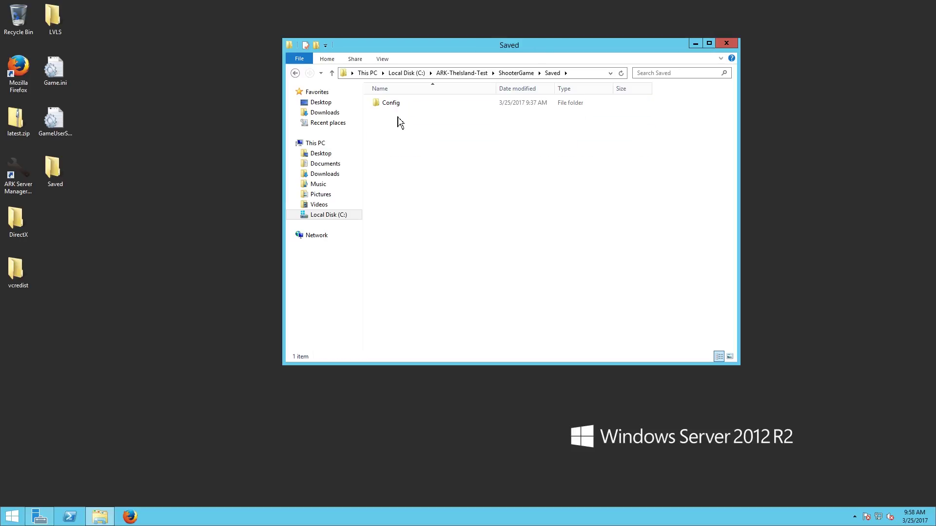
double_click(398, 104)
double_click(399, 104)
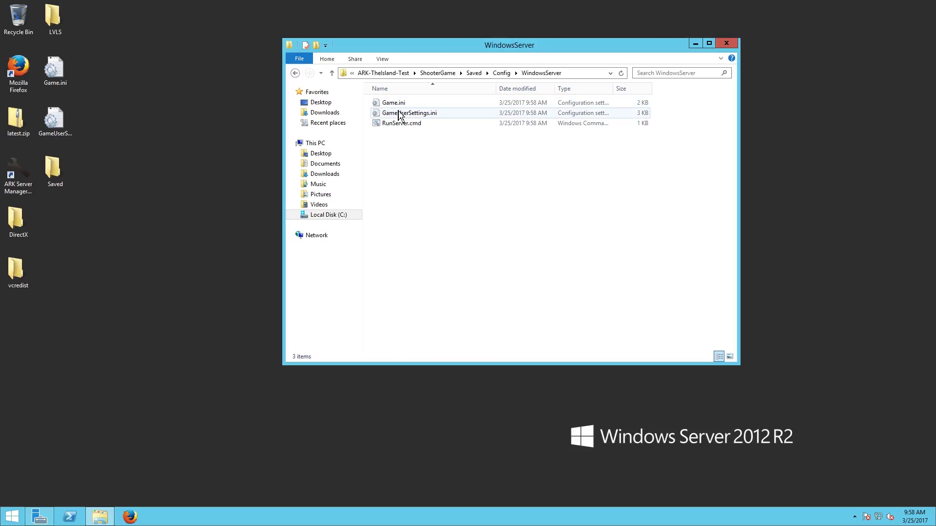
right_click(397, 110)
left_click(437, 139)
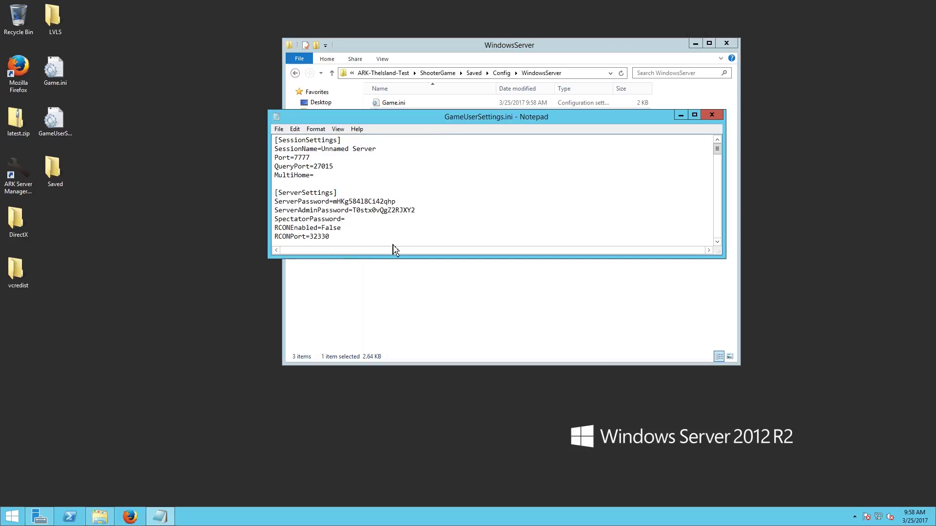
left_click(711, 116)
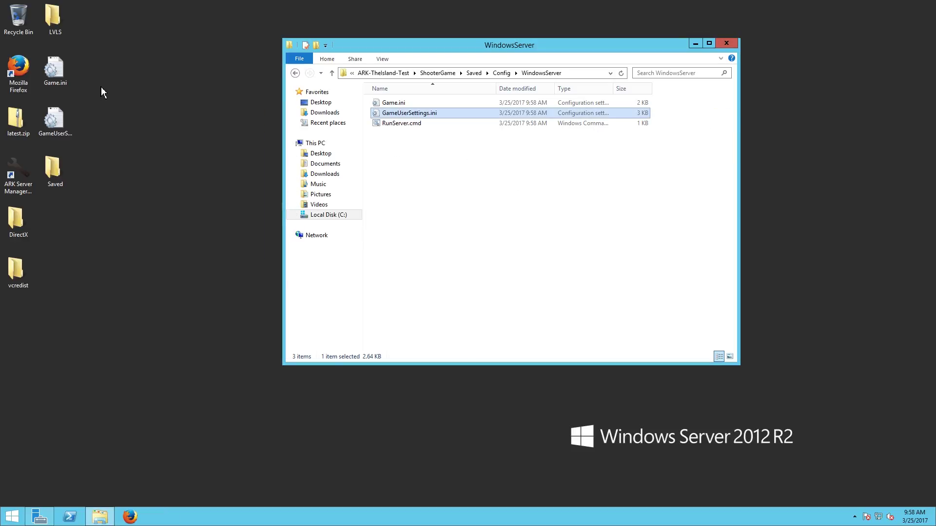
Step: Move the backed-up Game.ini and GameUserSettings.ini from the desktop into the WindowsServer folder, replacing the existing files, and close the folder window
left_click_drag(84, 104, 49, 128)
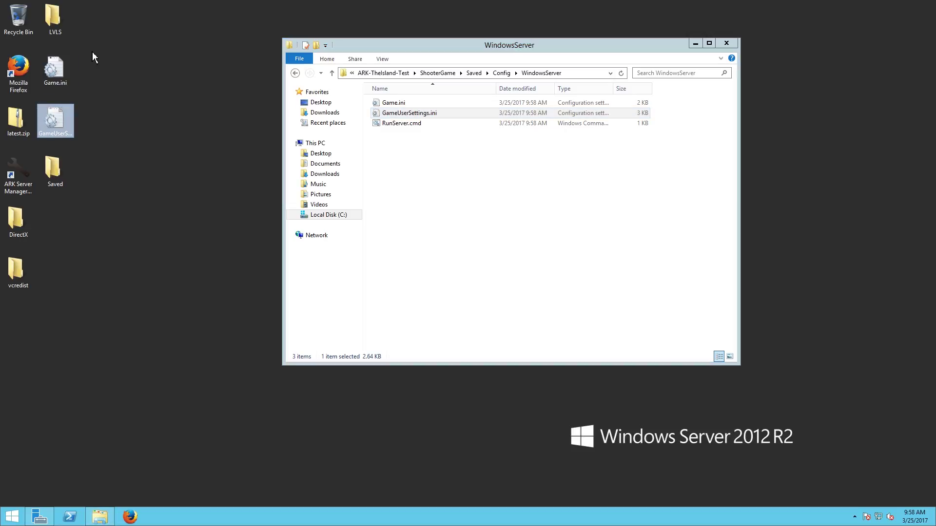
left_click_drag(89, 51, 461, 214)
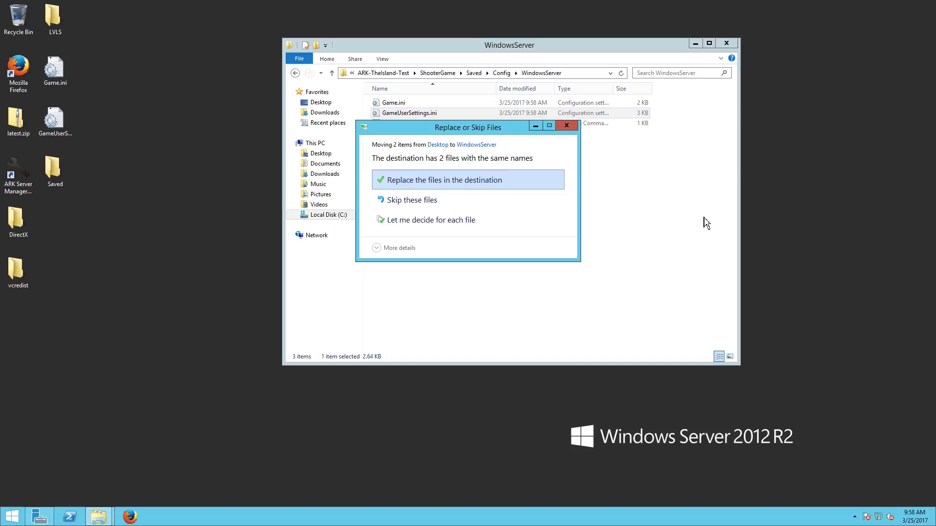
left_click(435, 184)
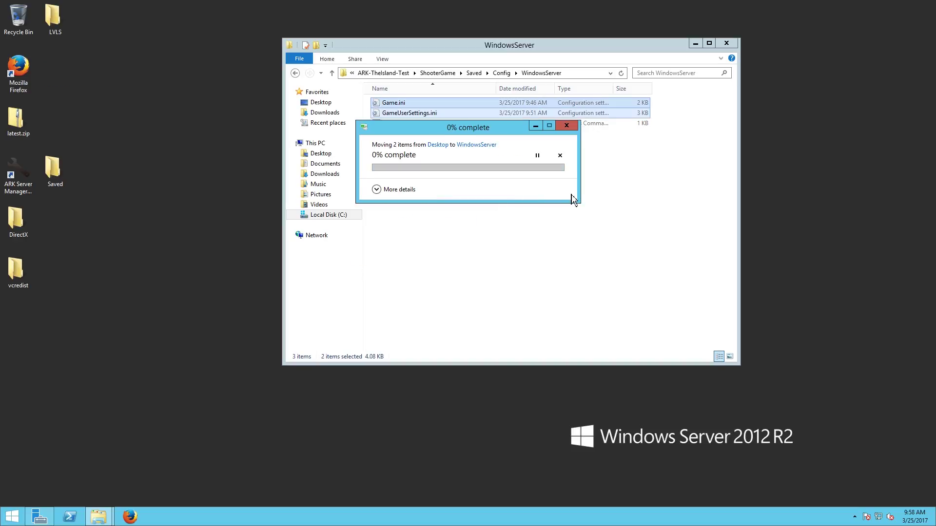
left_click(727, 44)
Step: Reopen ARK Server Manager and check the server name and the three passwords in the TheIsland-test profile
left_click(19, 175)
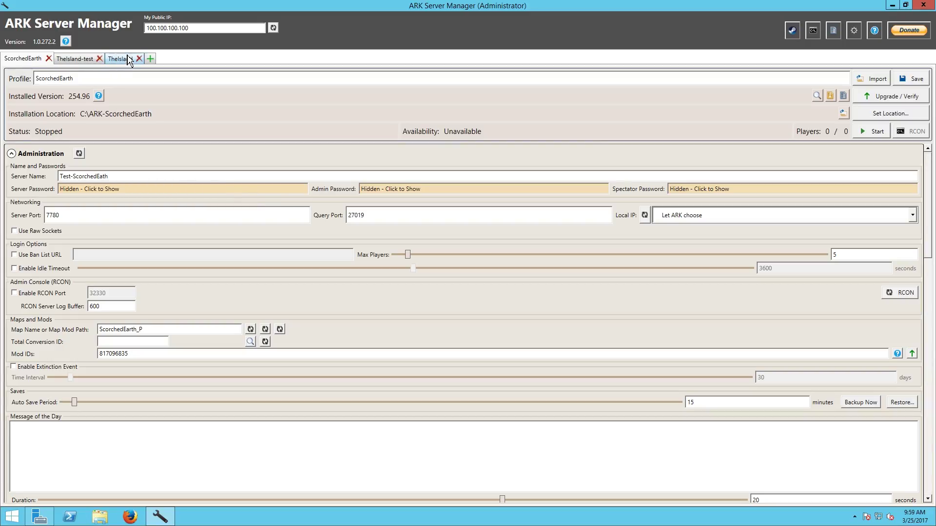
left_click(67, 63)
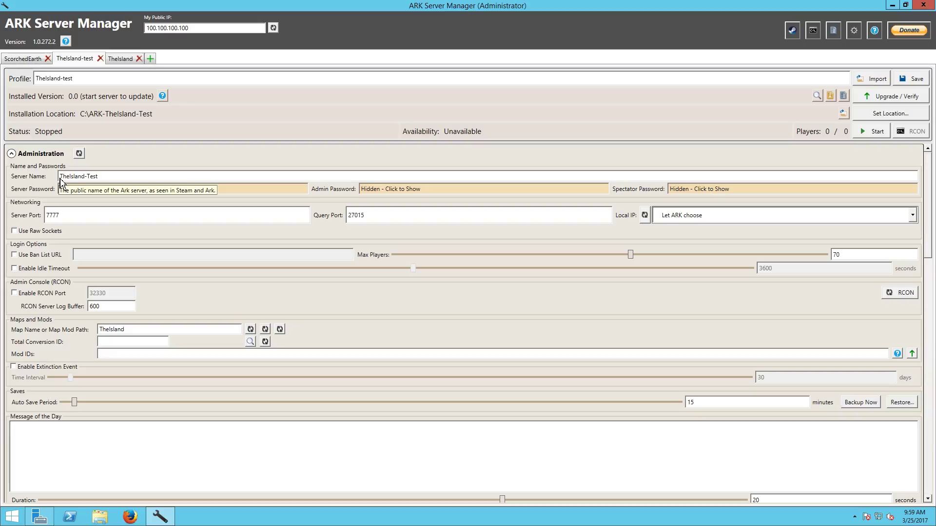
left_click(79, 190)
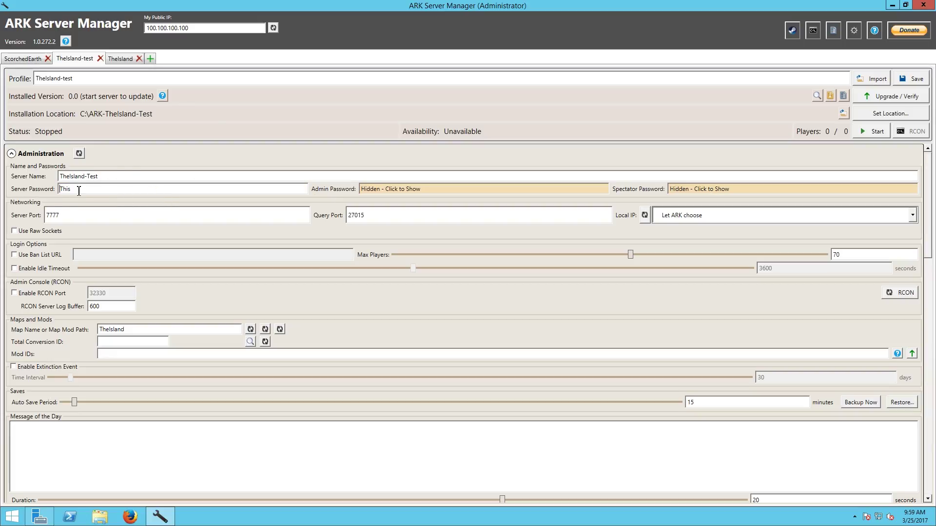
left_click(416, 189)
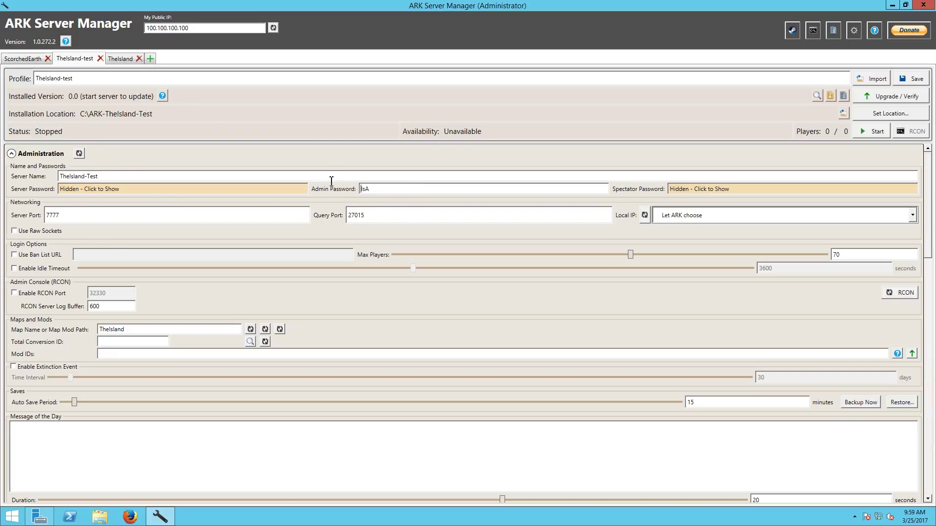
left_click(711, 190)
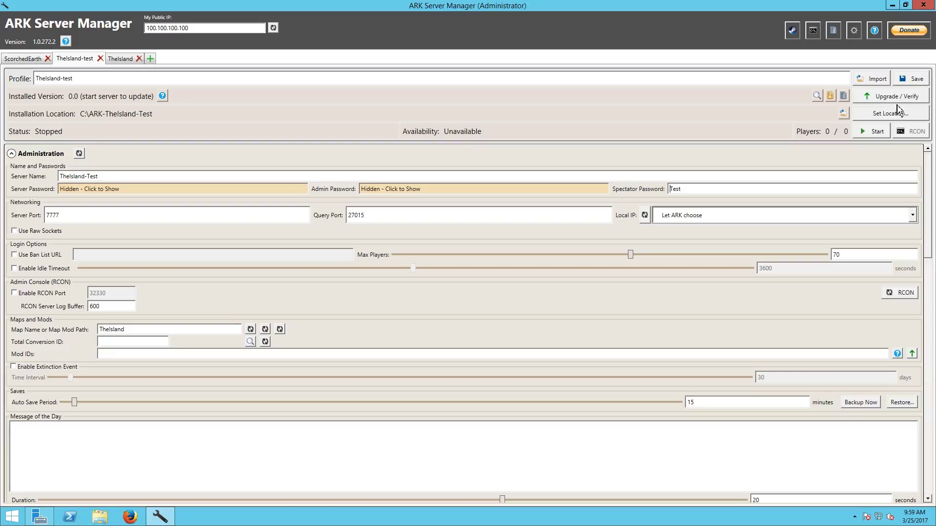
Step: Save the TheIsland-test profile and return to it after a brief look at the desktop
left_click(912, 84)
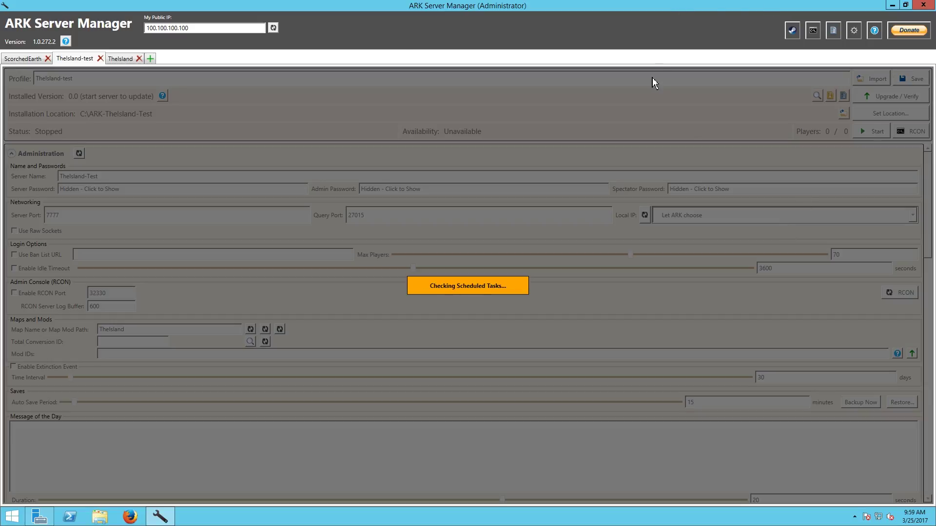
scroll(588, 317, "down", 5)
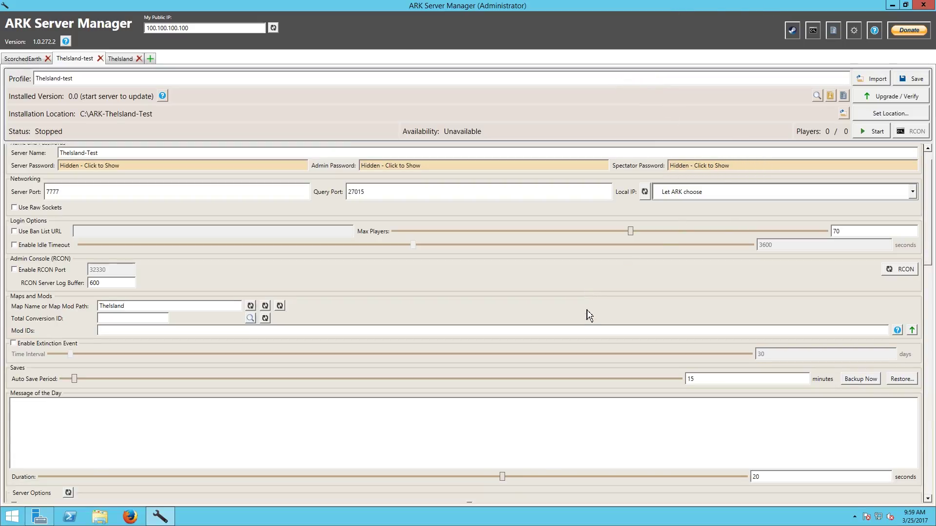
scroll(615, 320, "up", 5)
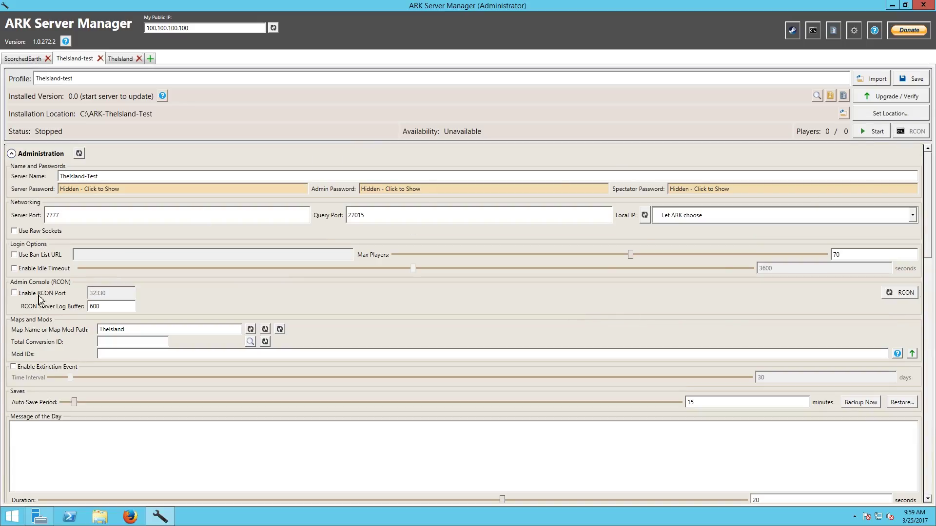
left_click(892, 5)
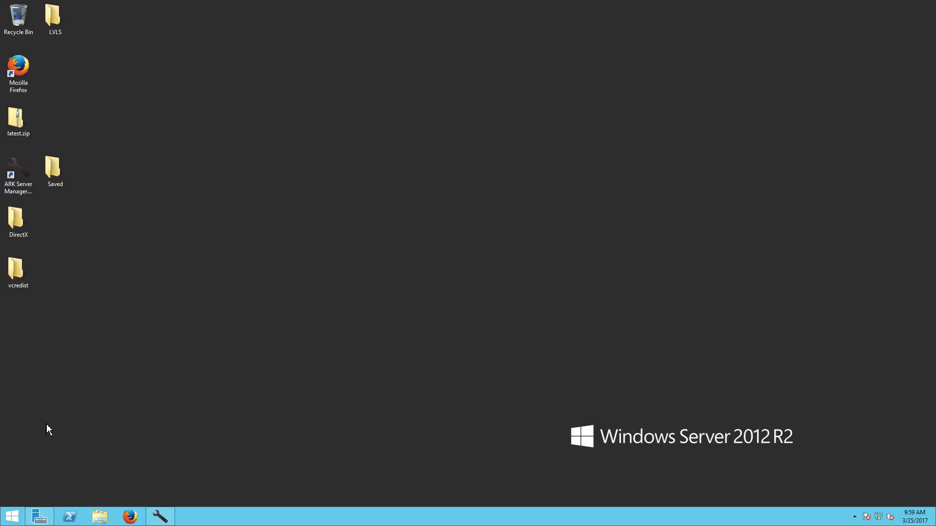
left_click(160, 516)
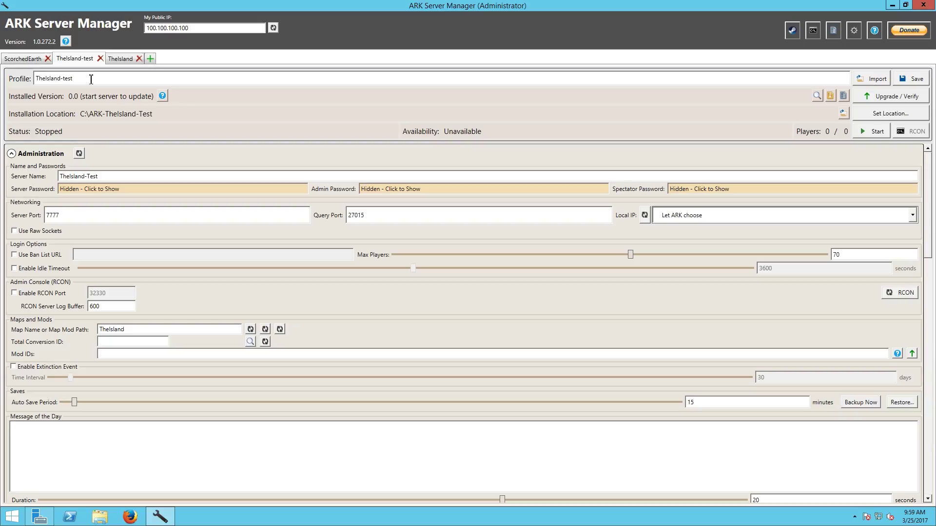
Step: Start the TheIsland-test server and move its console window out of the way of the profile settings
left_click(874, 132)
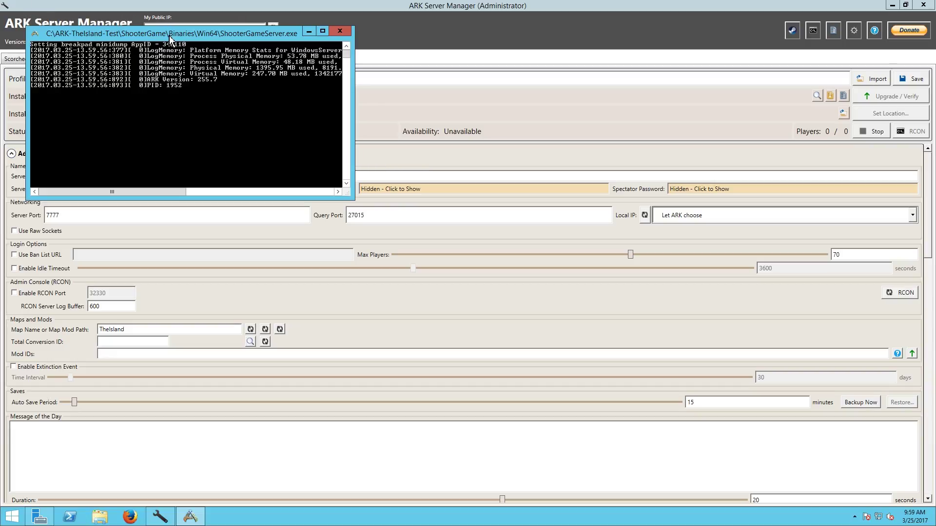
left_click_drag(168, 36, 235, 76)
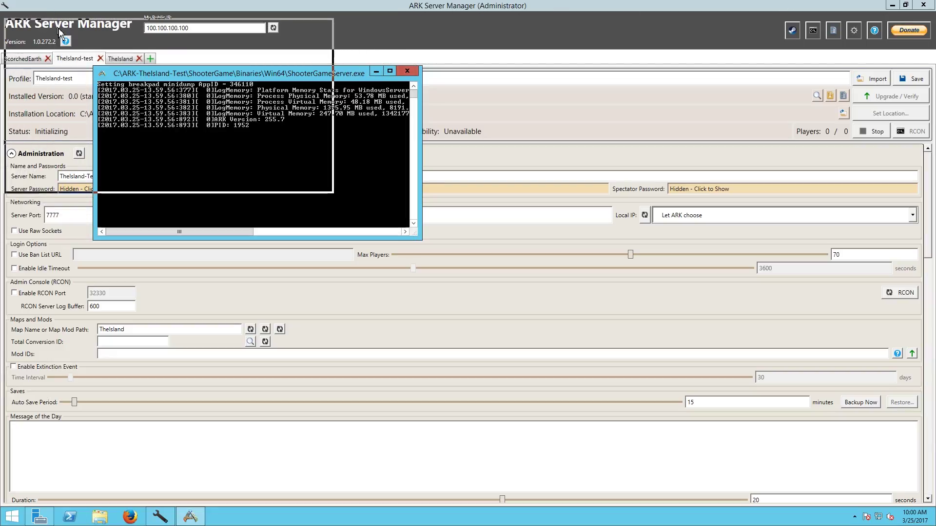
left_click_drag(59, 30, 58, 30)
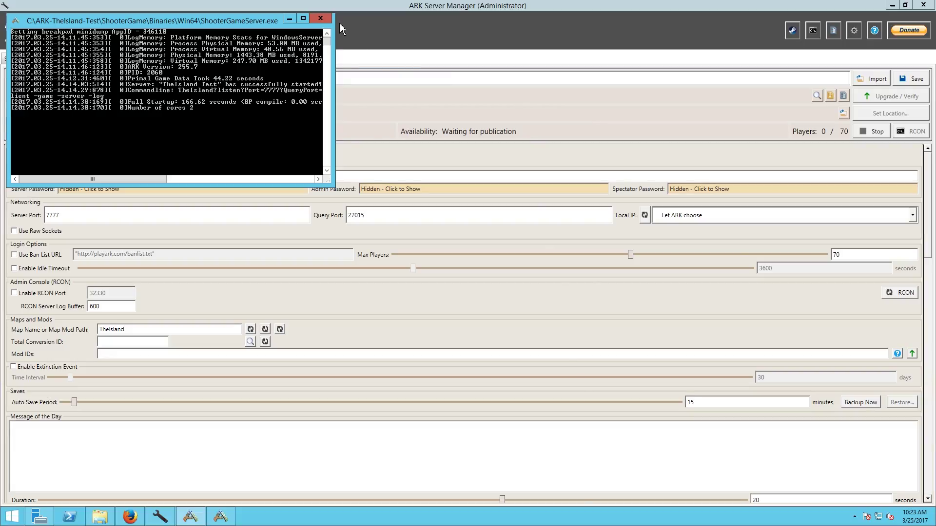
left_click_drag(273, 20, 654, 39)
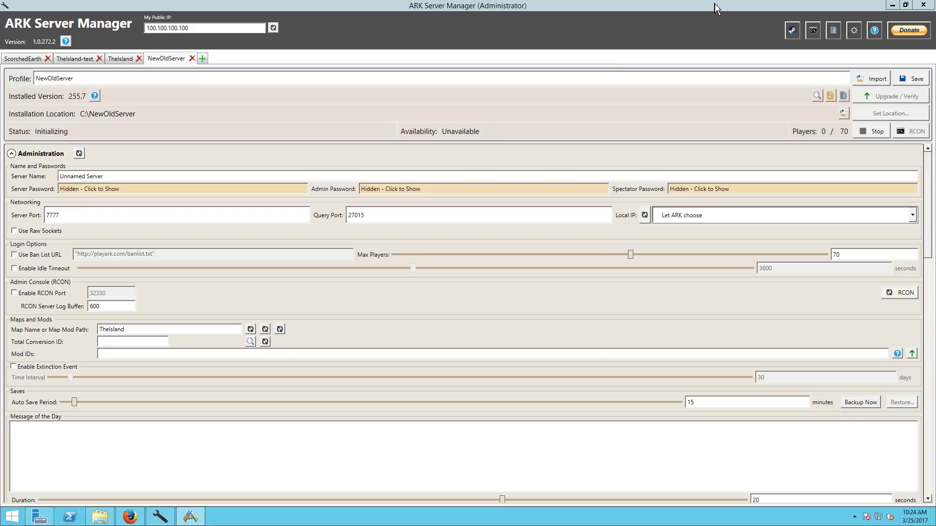
Step: Switch to File Explorer, move its window clear of the desktop items, and open the ShooterGame folder of C:\ARK-TheIsland-Test
left_click(892, 5)
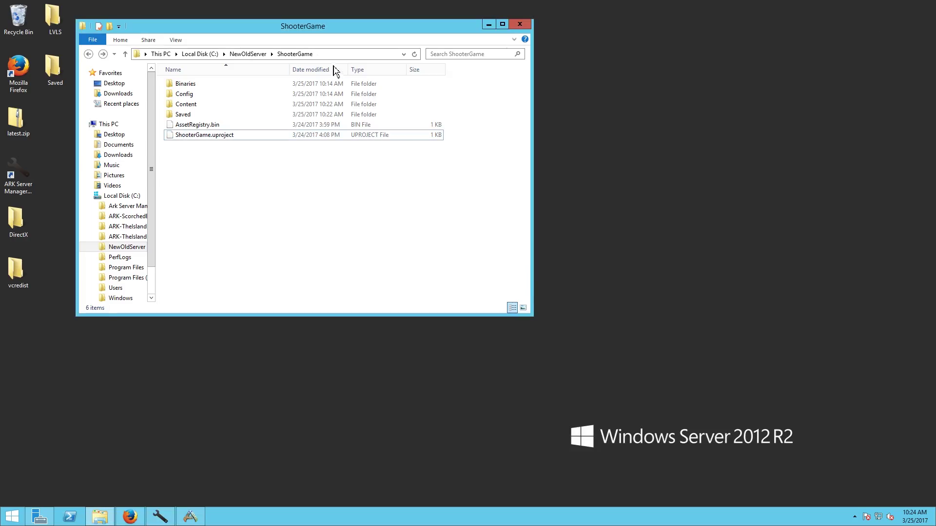
left_click_drag(284, 19, 617, 100)
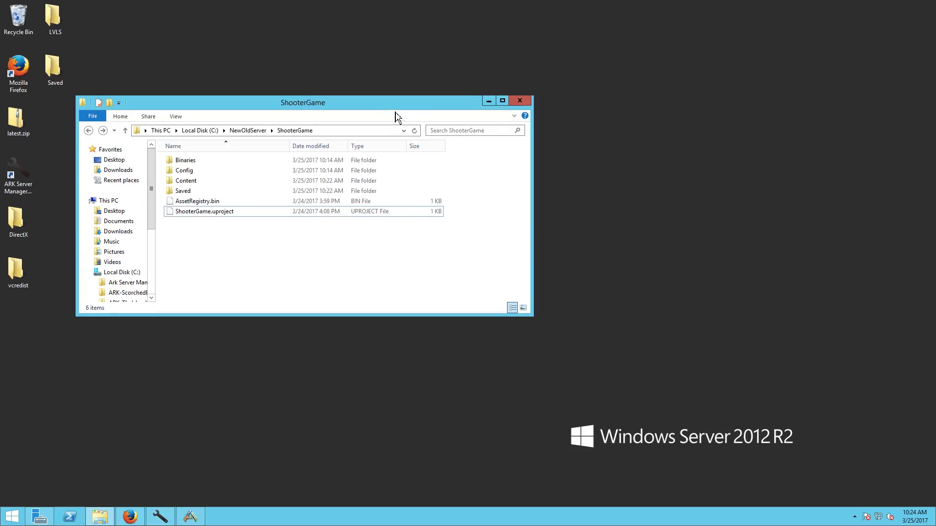
left_click_drag(415, 100, 630, 55)
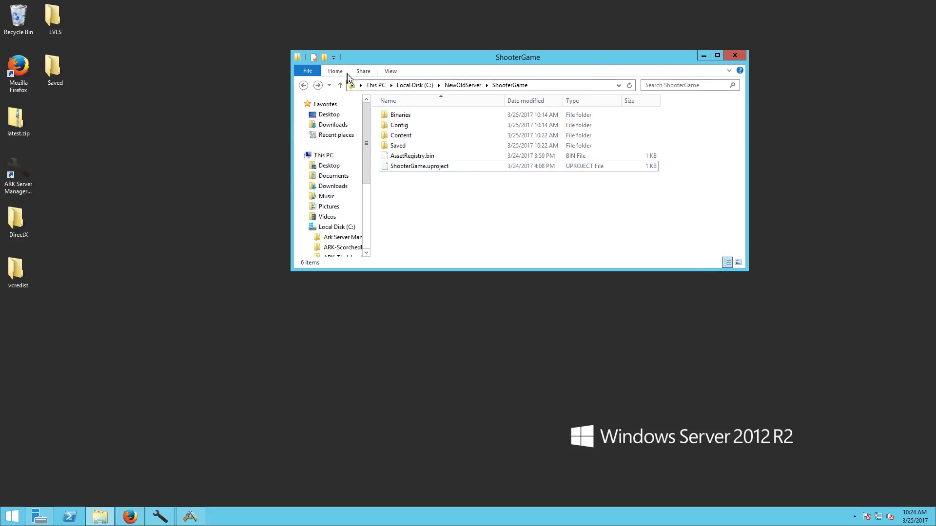
left_click(339, 257)
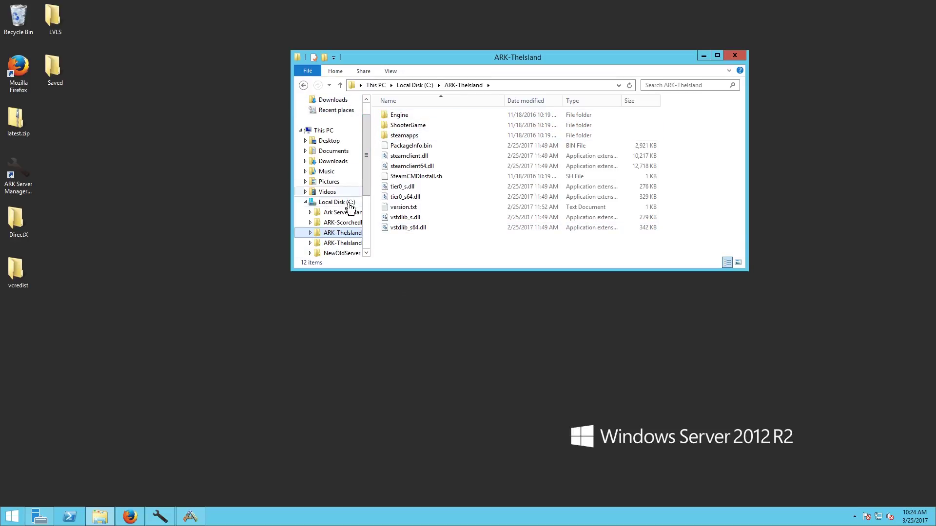
left_click(349, 243)
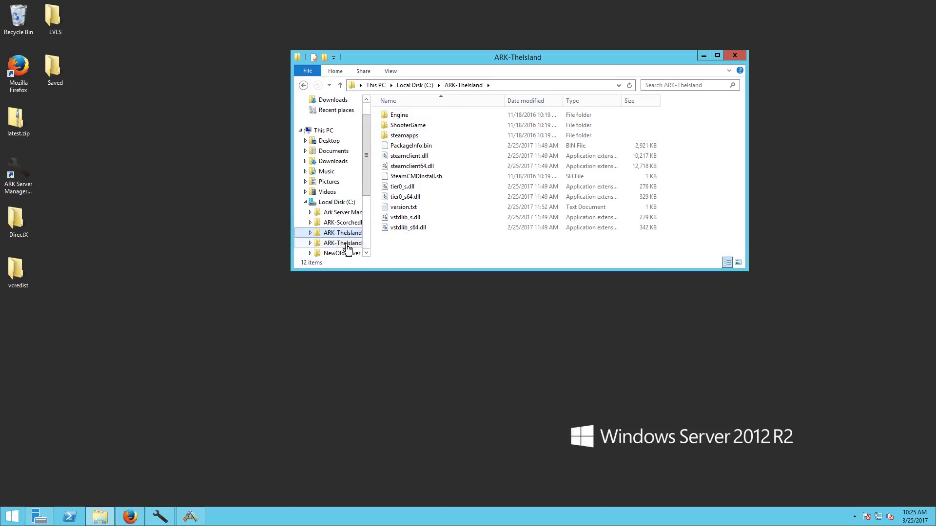
double_click(405, 126)
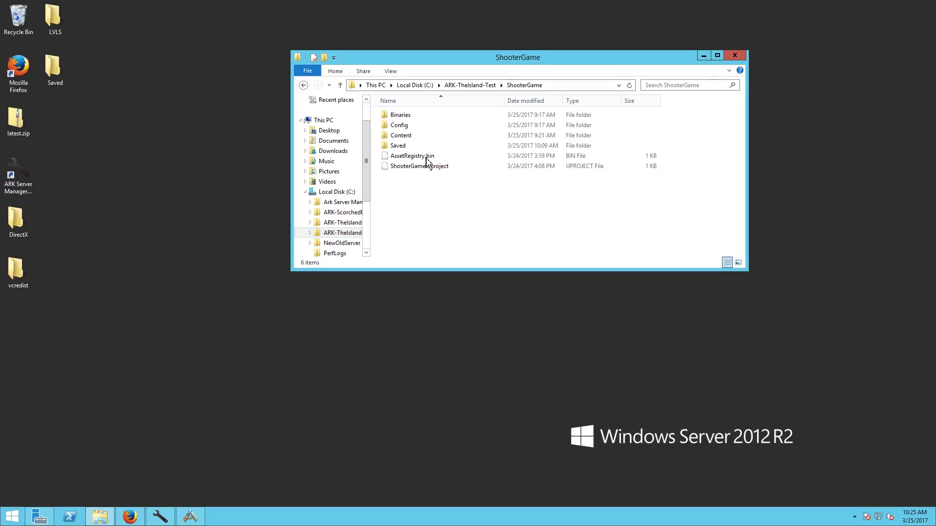
Step: Replace the old Saved folder on the desktop with a fresh copy of Saved from ARK-TheIsland-Test\ShooterGame
right_click(408, 149)
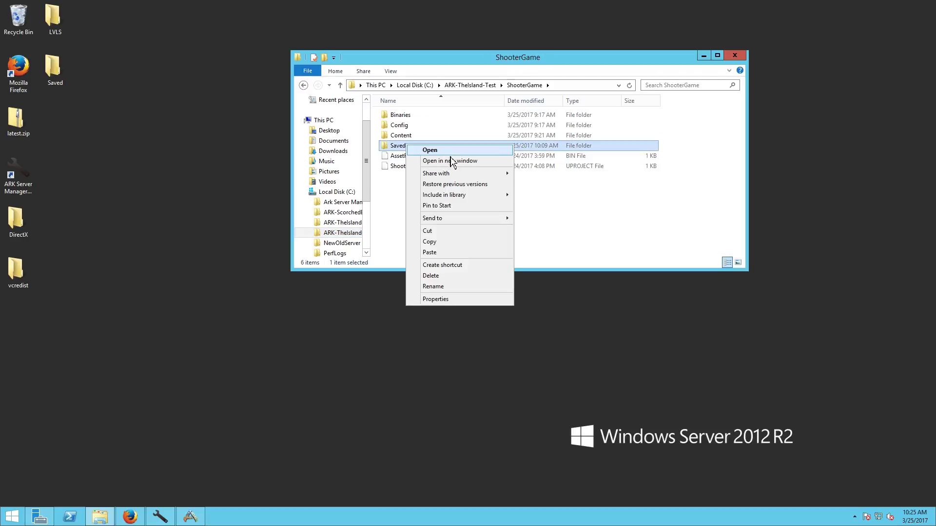
left_click(434, 246)
left_click(53, 72)
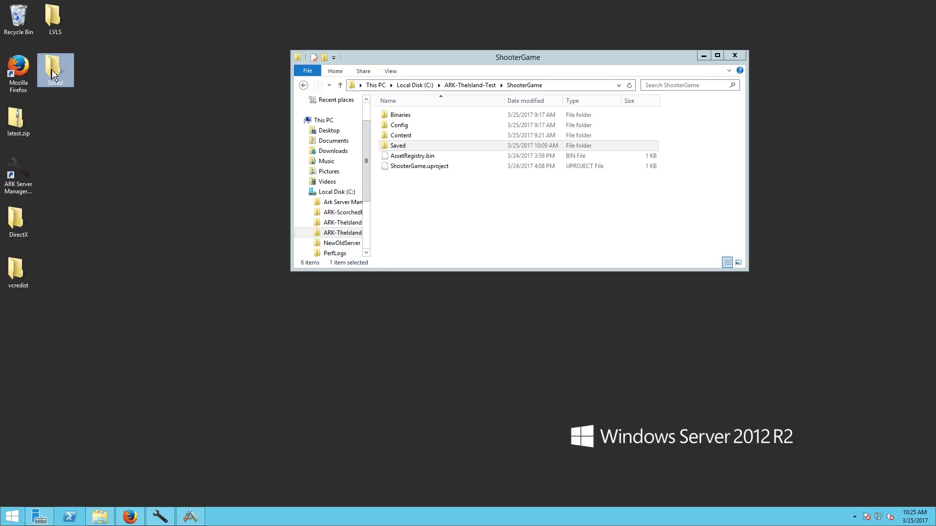
key("Delete")
right_click(61, 101)
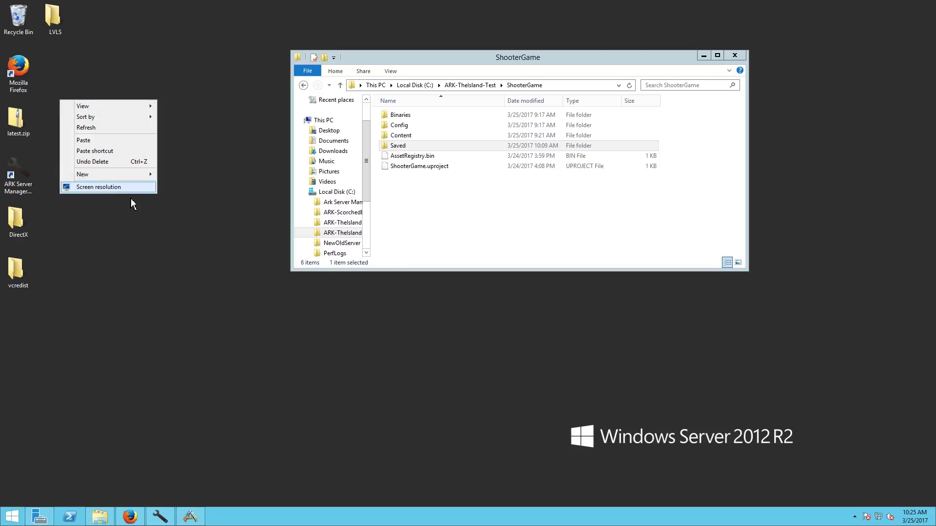
left_click(111, 141)
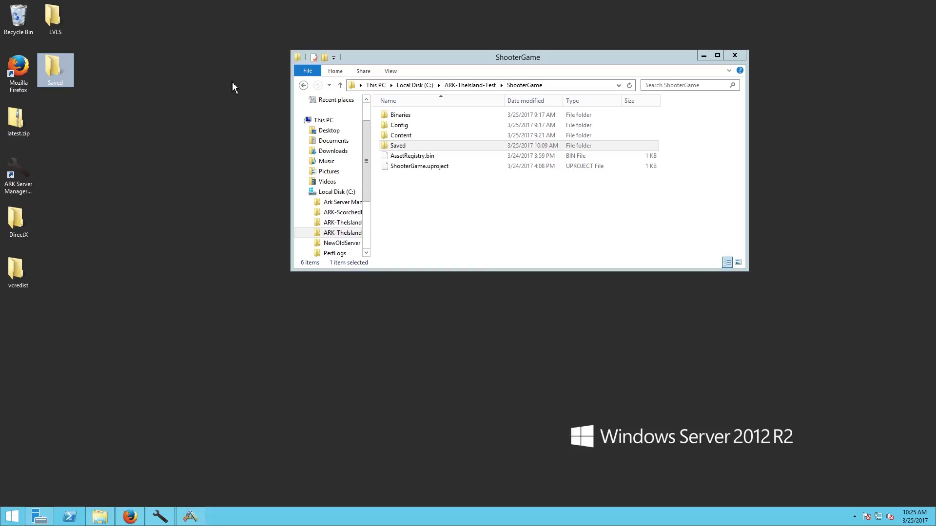
Step: Check the contents of the Saved folder copied to the desktop, including its Config folder, and close the File Explorer windows
double_click(55, 70)
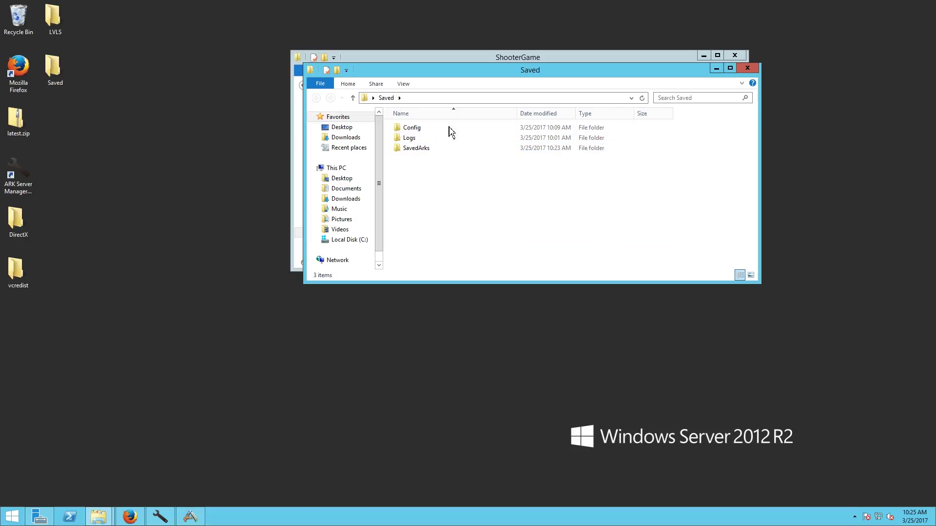
double_click(413, 129)
left_click(747, 68)
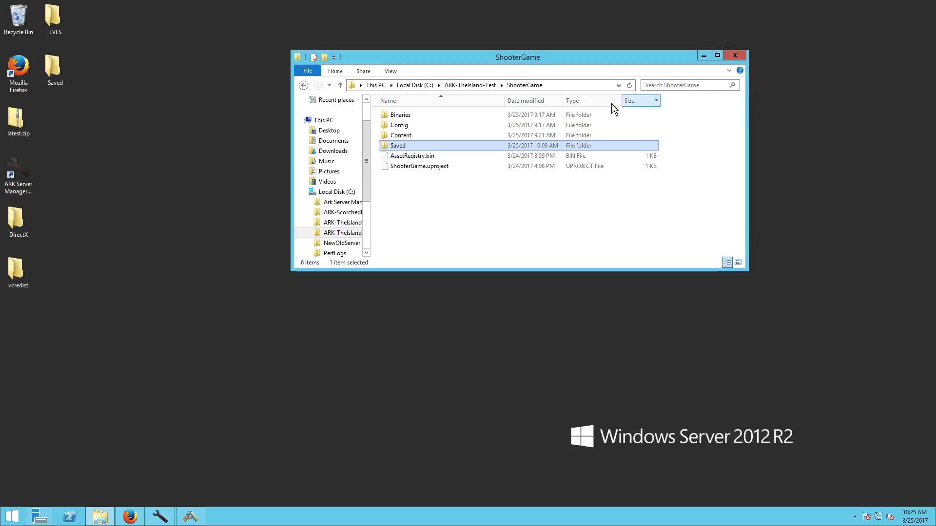
left_click(735, 55)
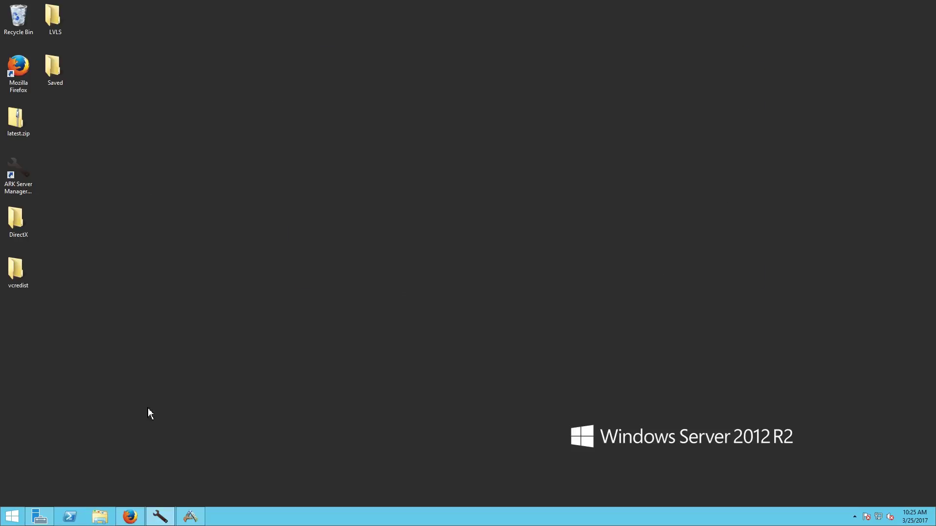
Step: Check the NewOldServer console's startup progress, shut the server down by closing its console window, and return to ARK Server Manager
left_click(191, 516)
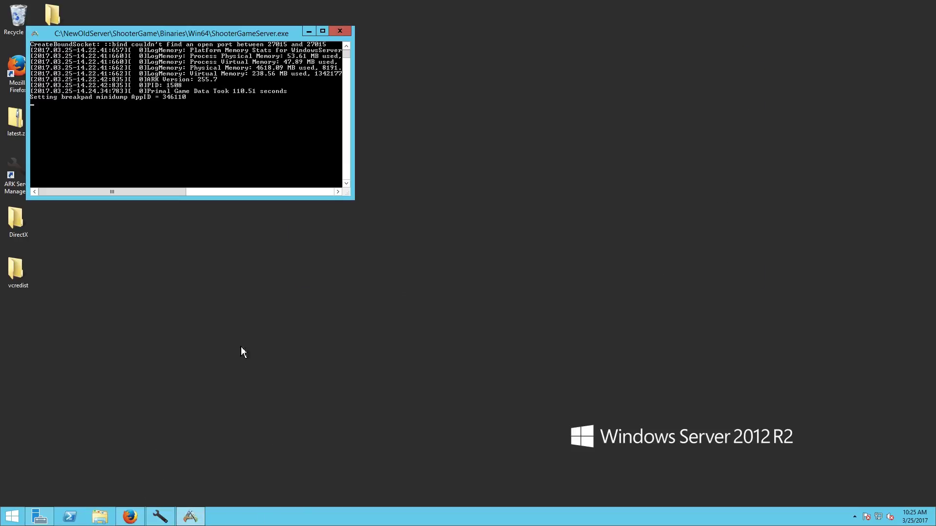
left_click(159, 516)
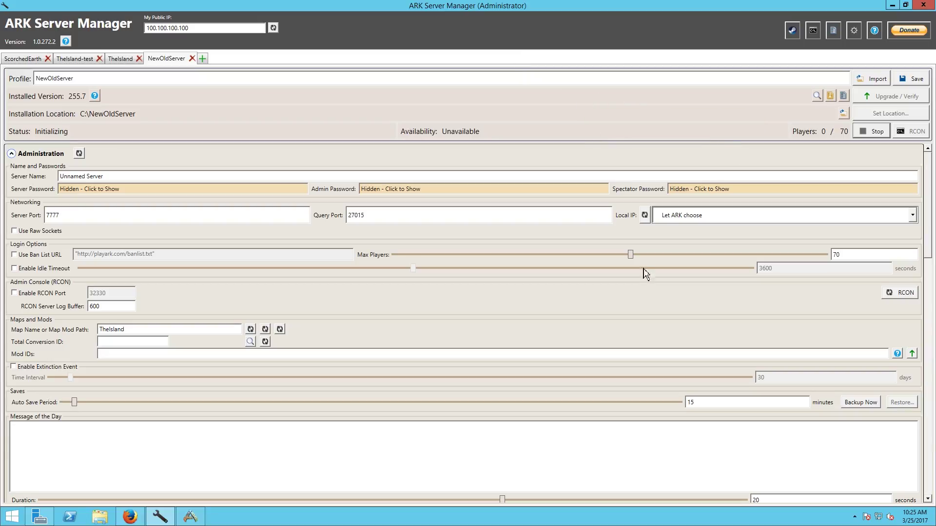
left_click(160, 517)
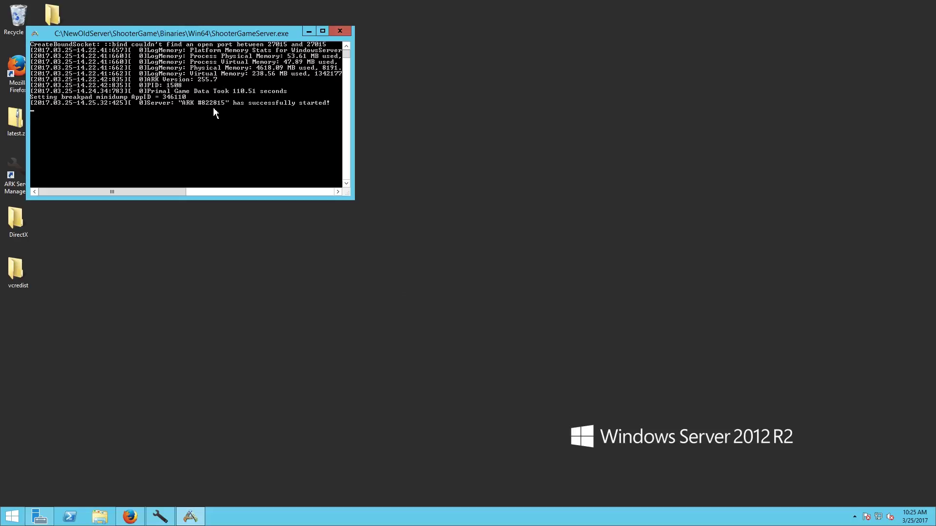
left_click_drag(266, 33, 813, 30)
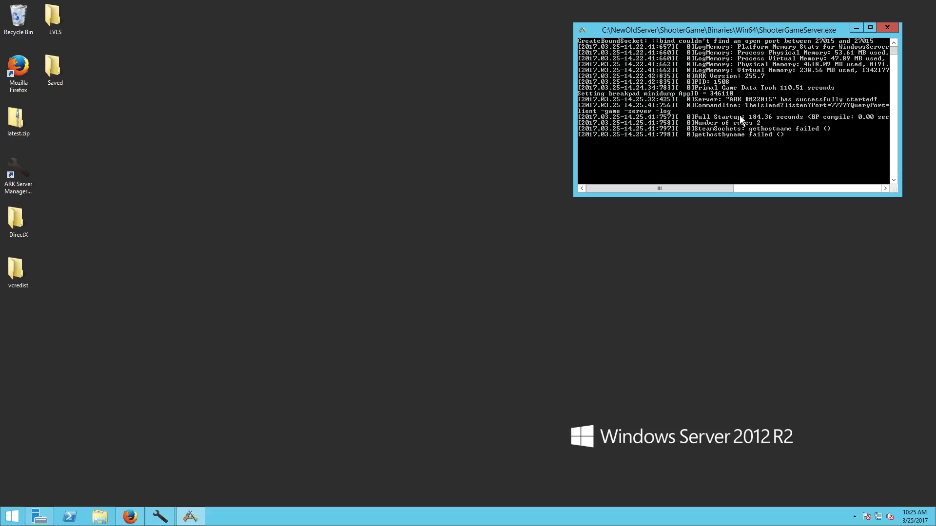
left_click(888, 28)
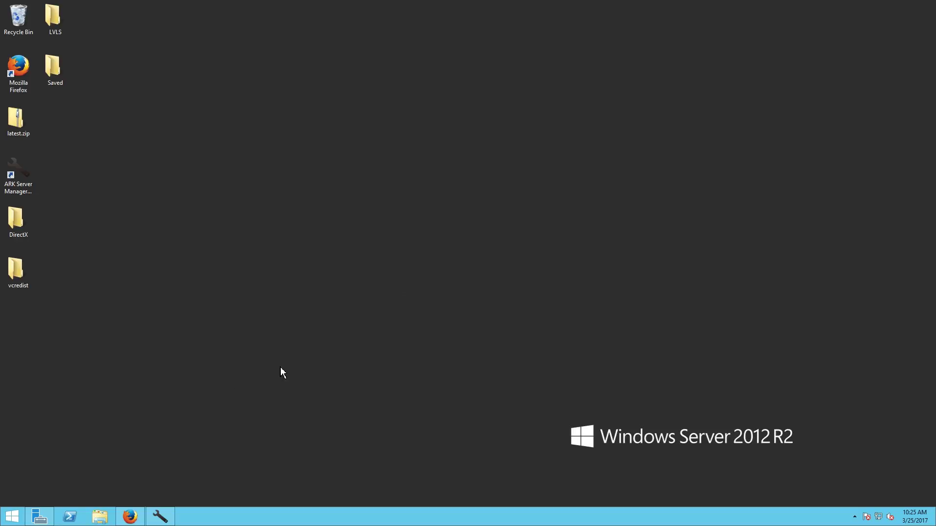
left_click(153, 523)
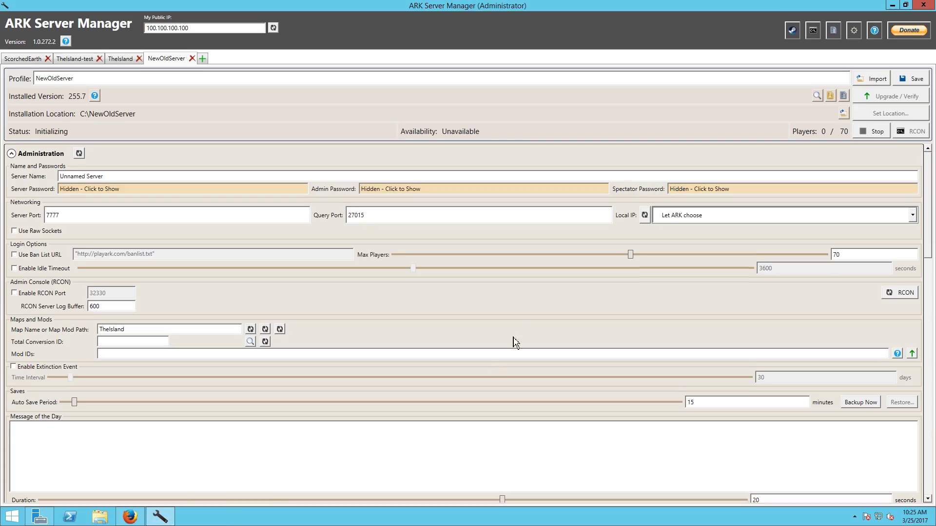
Step: Switch to File Explorer and open the ShooterGame folder of C:\NewOldServer
left_click(102, 523)
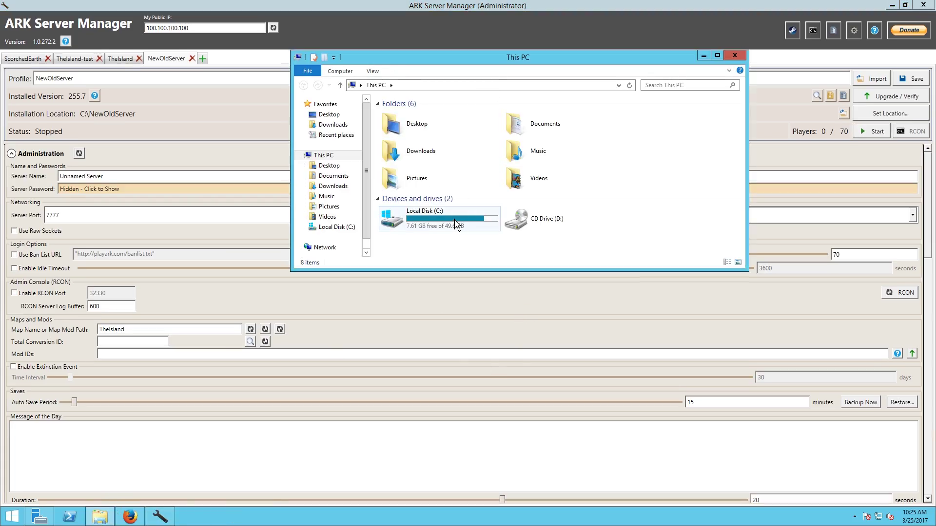
double_click(460, 223)
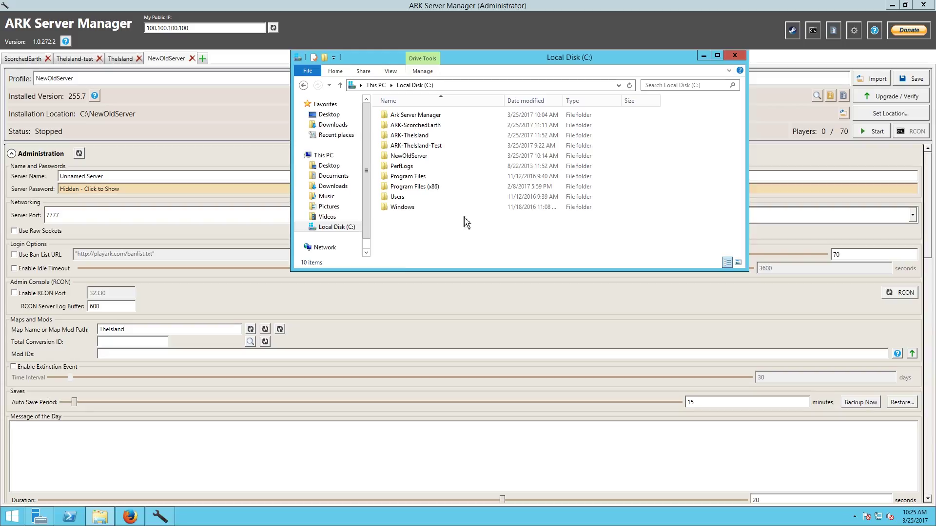
left_click(414, 158)
double_click(414, 159)
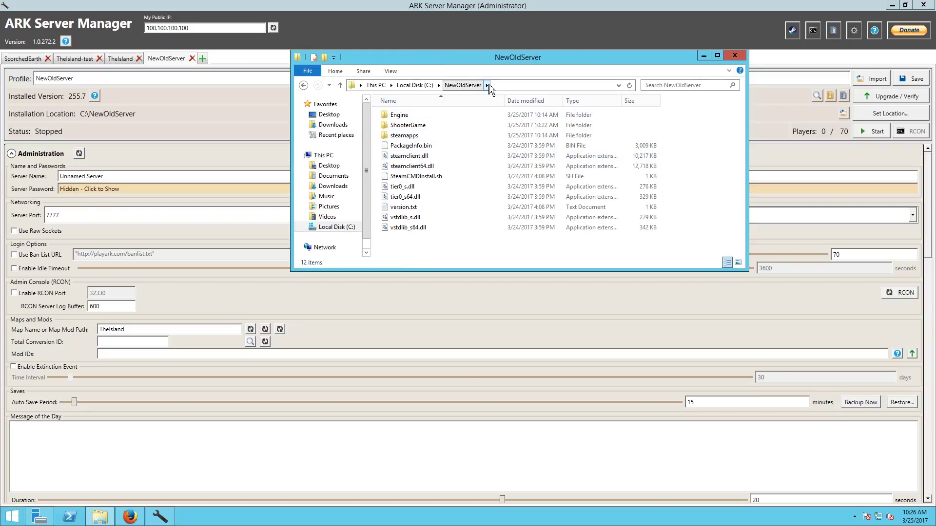
double_click(407, 125)
Step: Close ARK Server Manager and delete the Saved folder from NewOldServer\ShooterGame
left_click(397, 146)
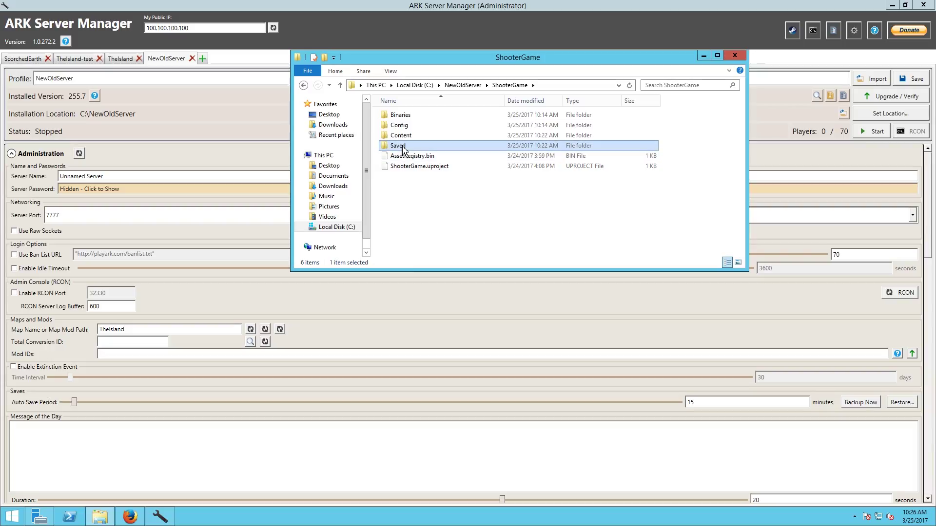
right_click(400, 146)
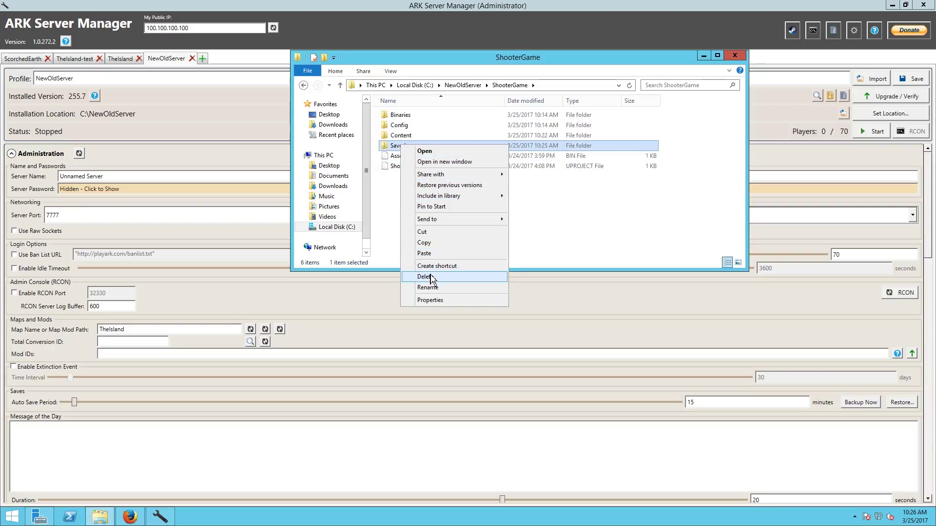
left_click(923, 6)
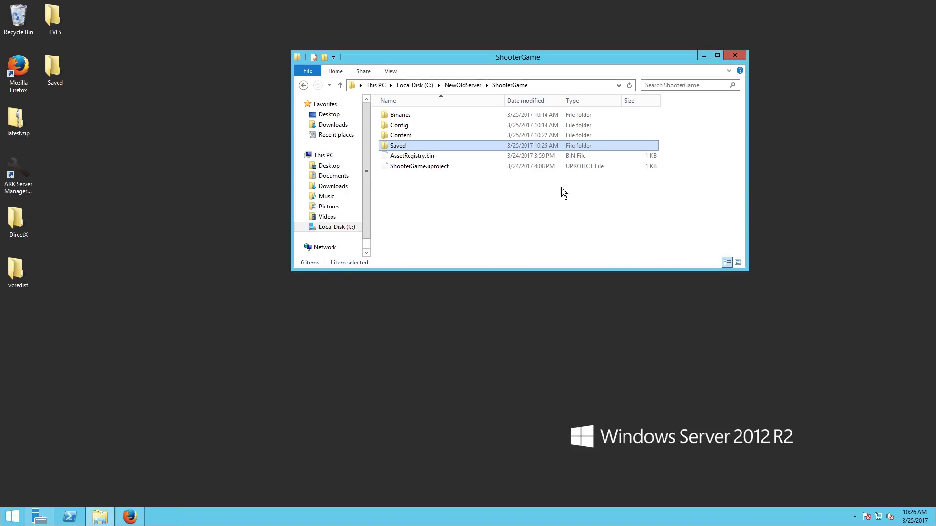
right_click(413, 146)
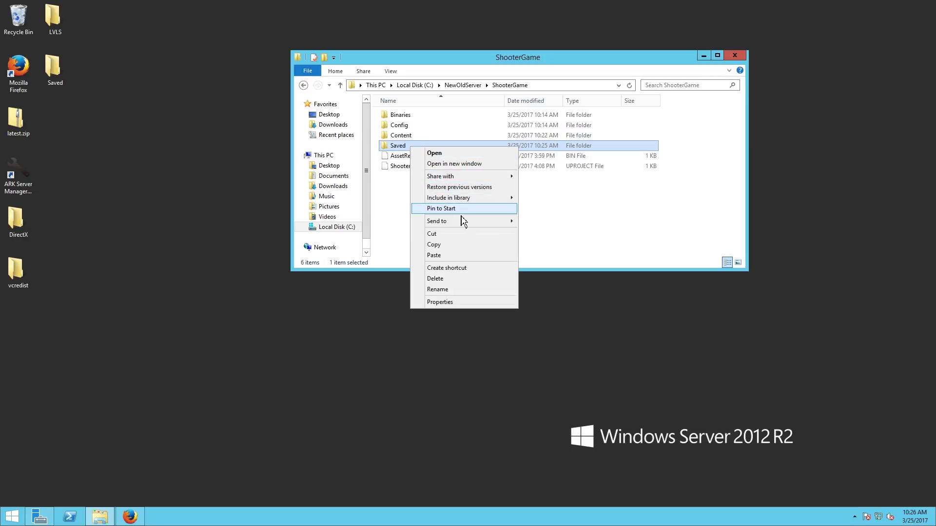
left_click(433, 279)
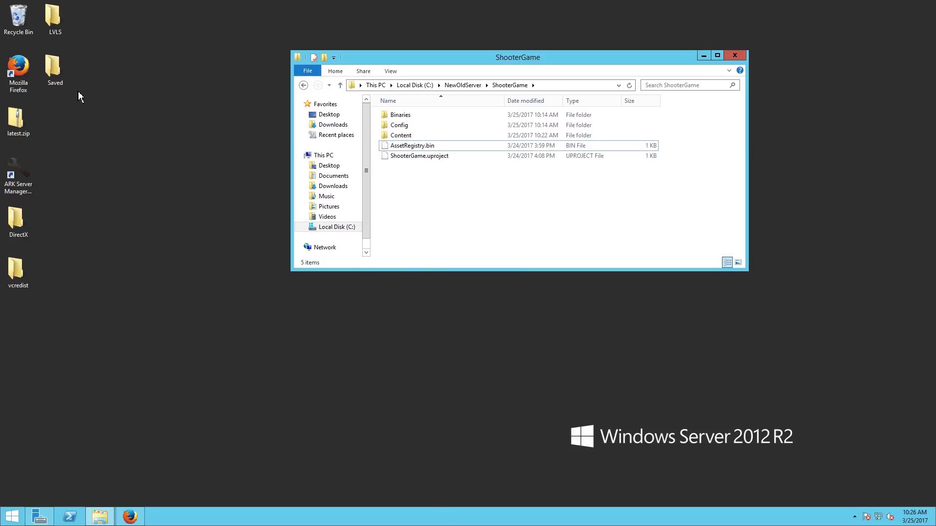
Step: Copy the Saved folder from the desktop into NewOldServer\ShooterGame
right_click(70, 81)
left_click(53, 68)
right_click(51, 70)
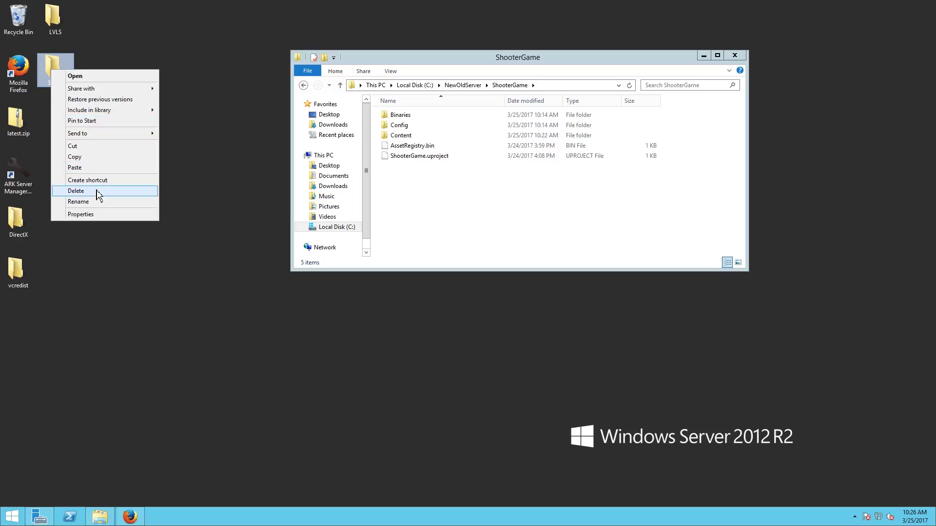
left_click(95, 157)
left_click(453, 215)
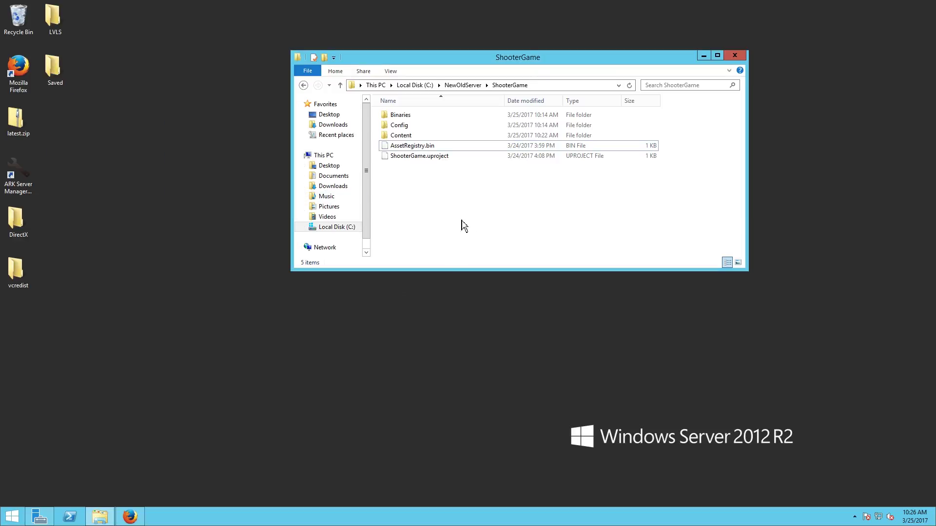
key("ctrl+v")
left_click(477, 225)
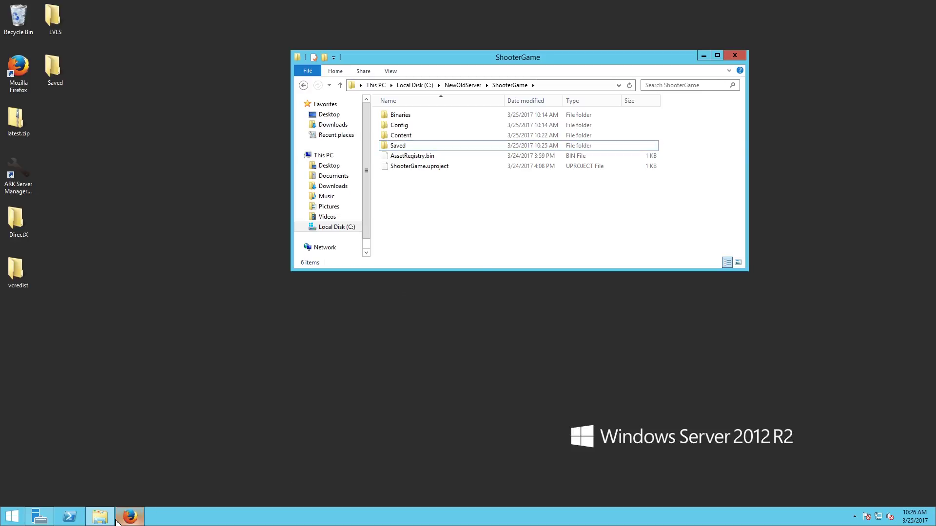
Step: Relaunch ARK Server Manager from the desktop and maximize its window
left_click(27, 168)
double_click(27, 168)
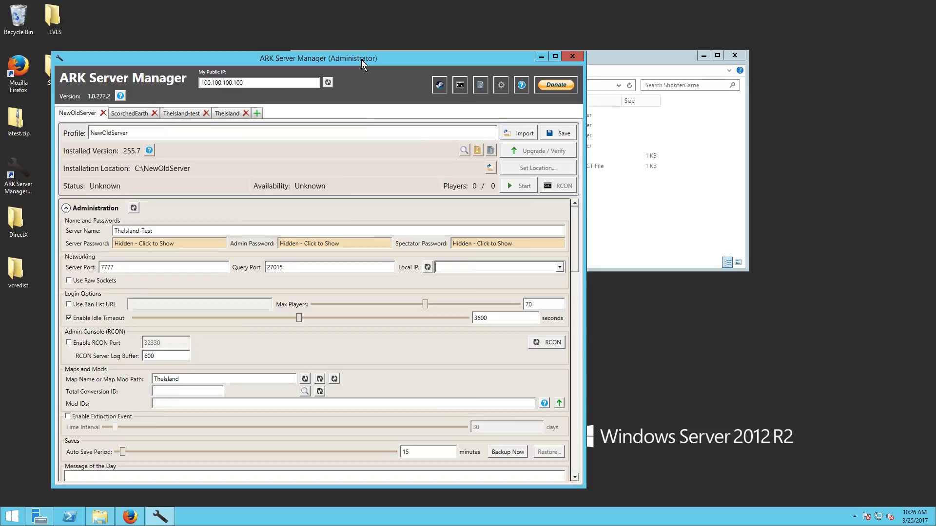
double_click(361, 59)
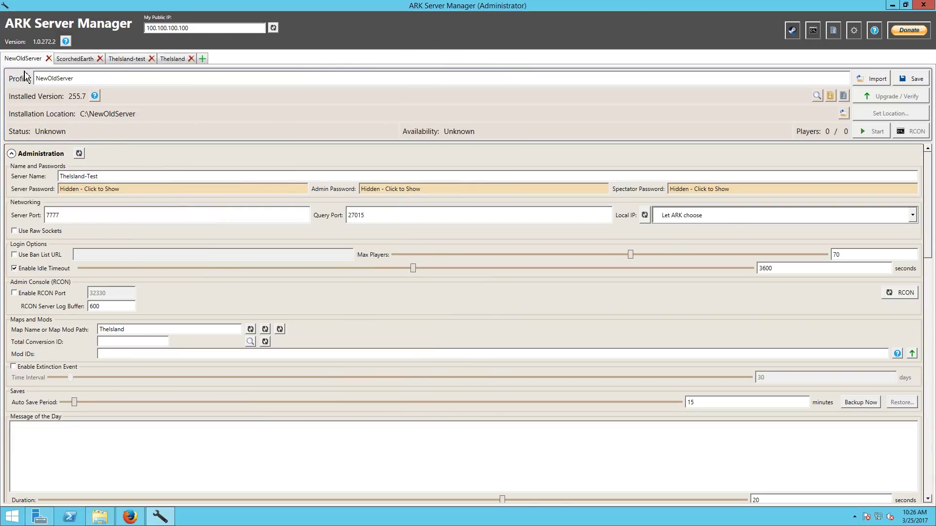
Step: Reveal the server, admin and spectator passwords of the NewOldServer profile to check them, and save the profile
left_click(114, 190)
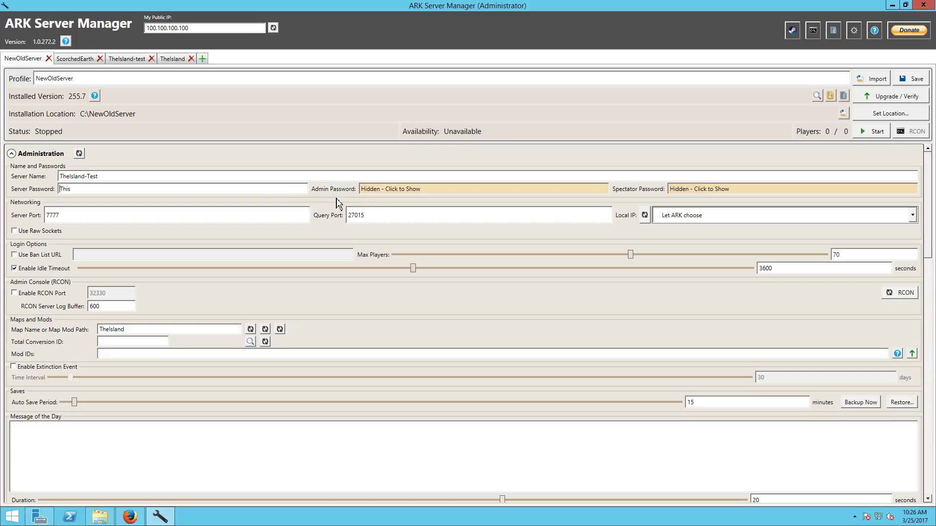
left_click(391, 187)
left_click(680, 189)
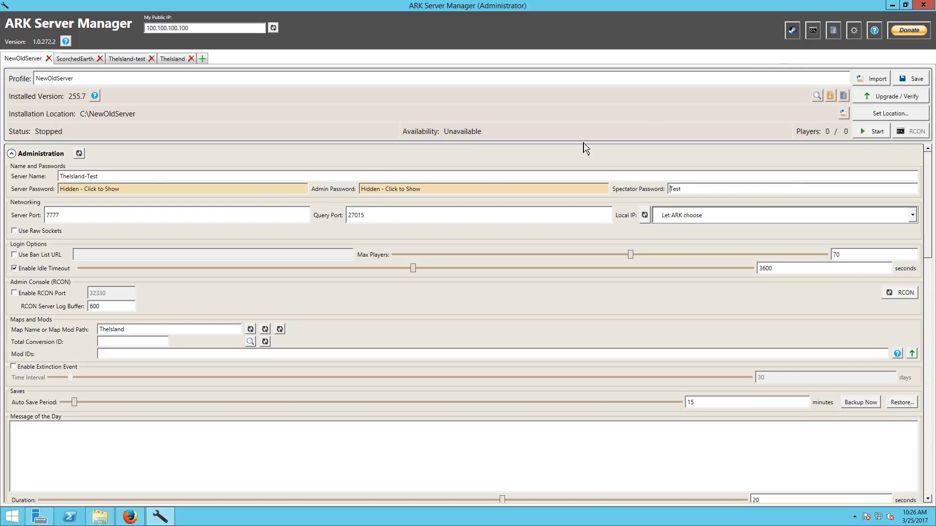
left_click(903, 79)
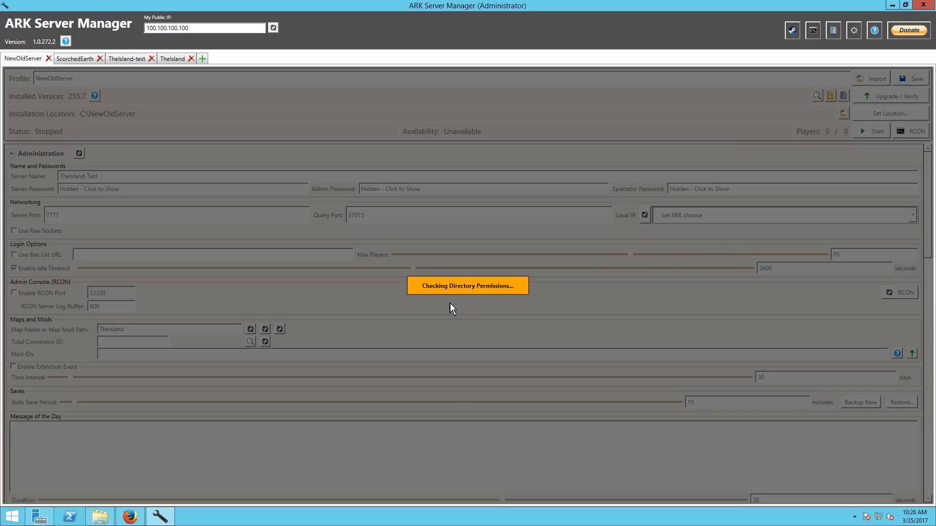